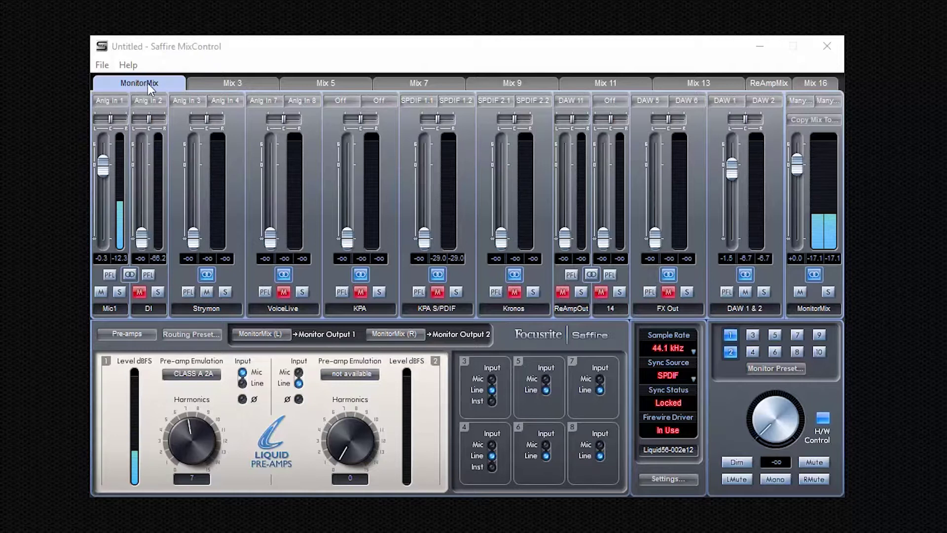
Step: Show Mix 3 and unlink its stereo output, so Mix 4 becomes a separate mono mix
click(237, 83)
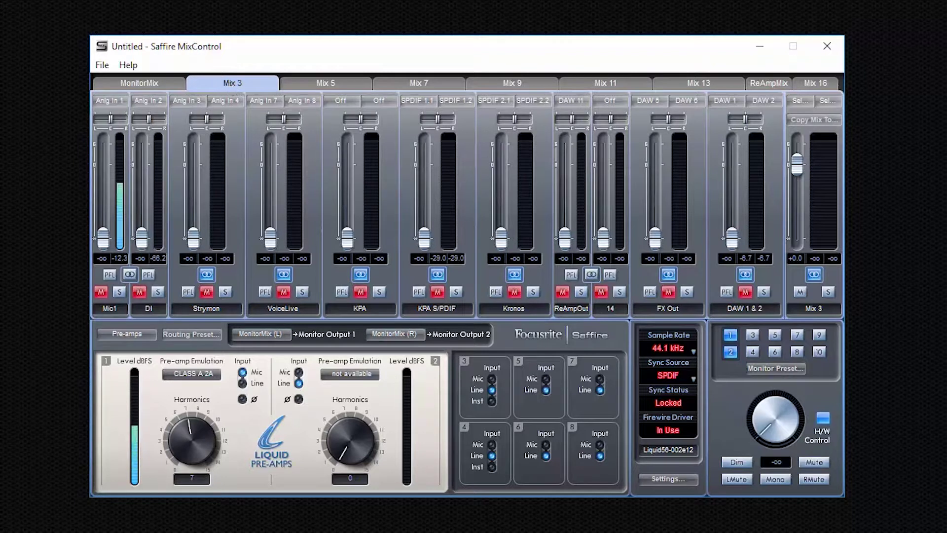
click(814, 275)
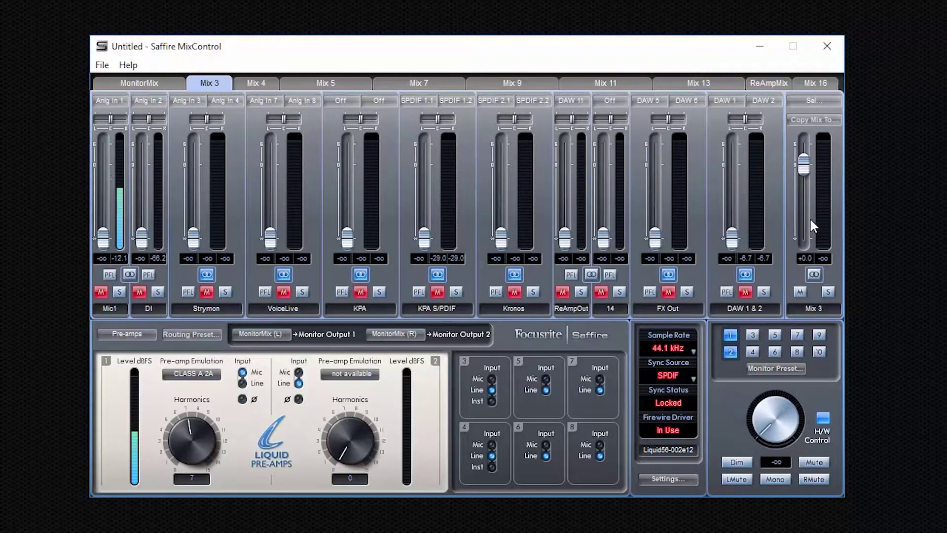
Step: Rename the Mix 3 strip to MonoMix
double_click(821, 307)
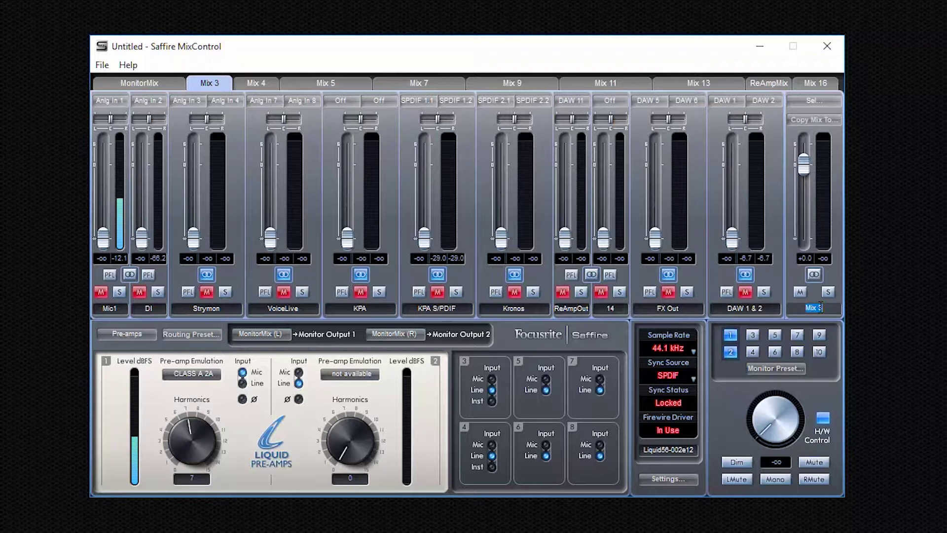
text(MonoMix)
key(Return)
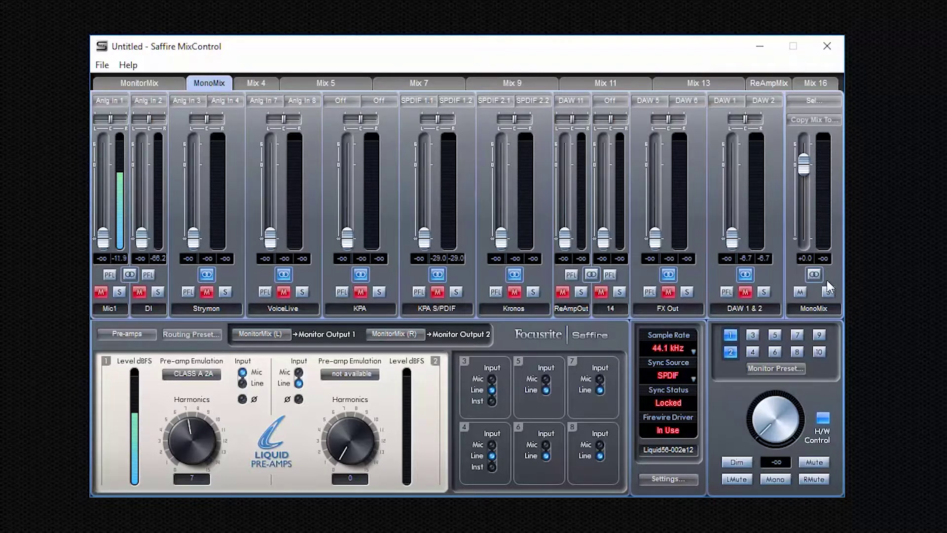
Step: Relink MonoMix as a stereo mix, rename it CueMix1, and return to MonitorMix
click(814, 274)
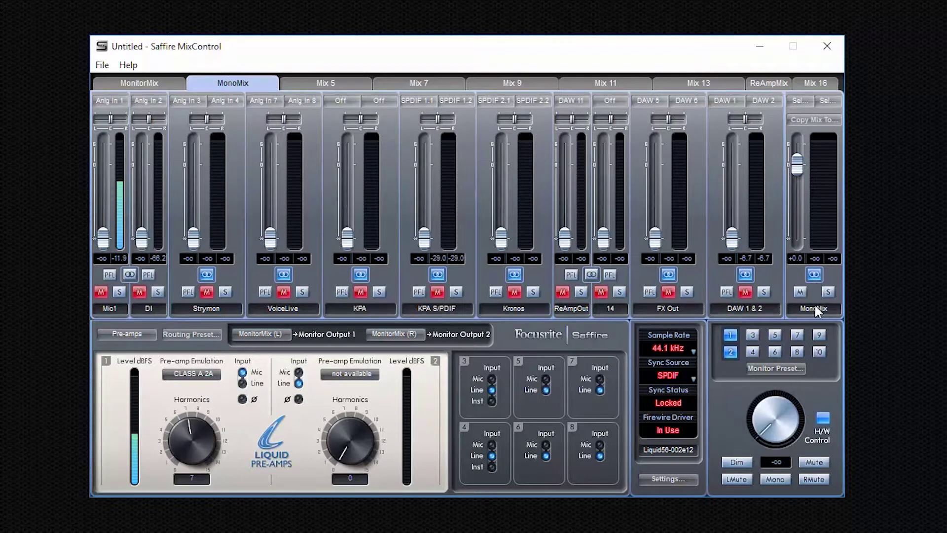
double_click(815, 305)
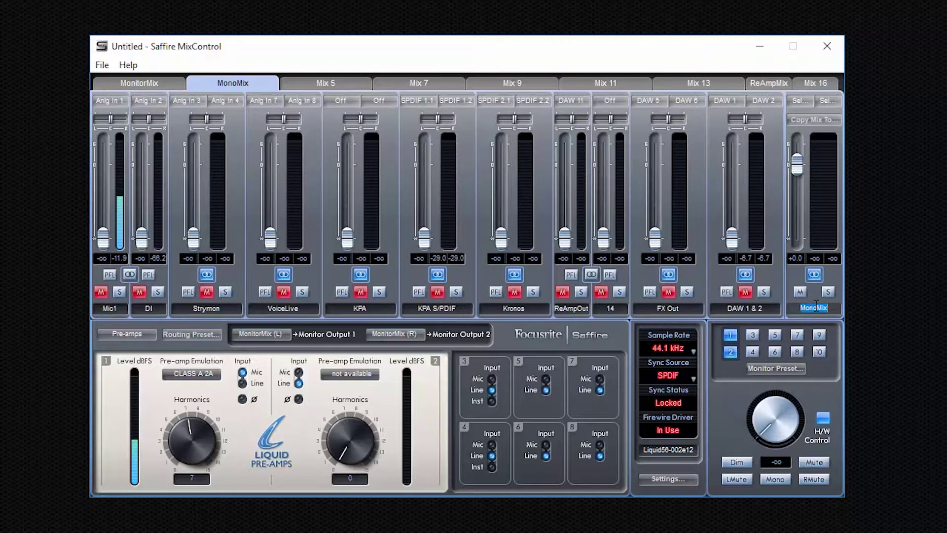
text(CueMix1)
key(Return)
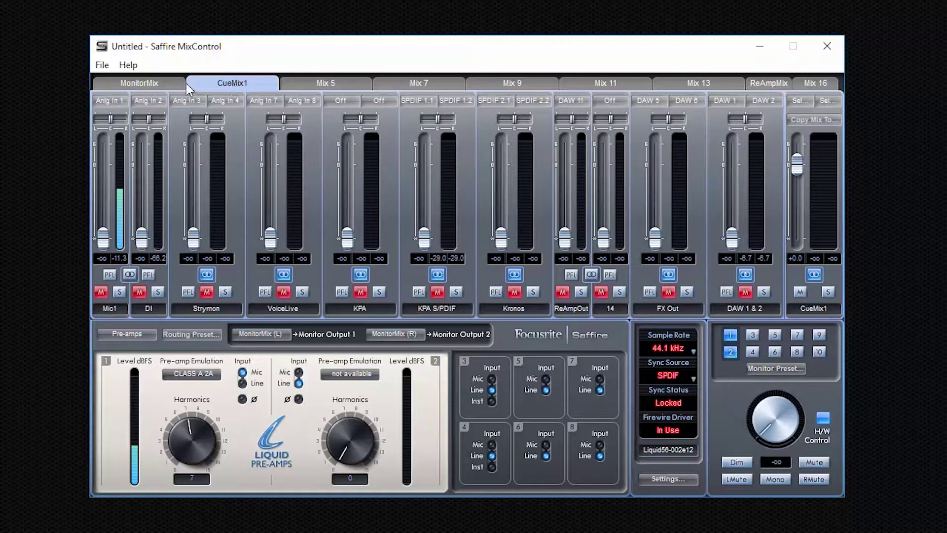
click(141, 85)
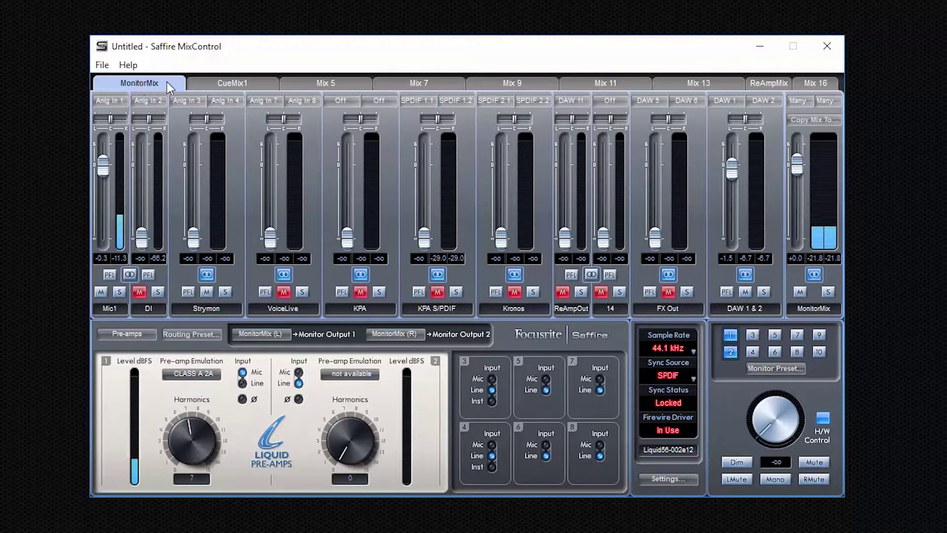
click(233, 83)
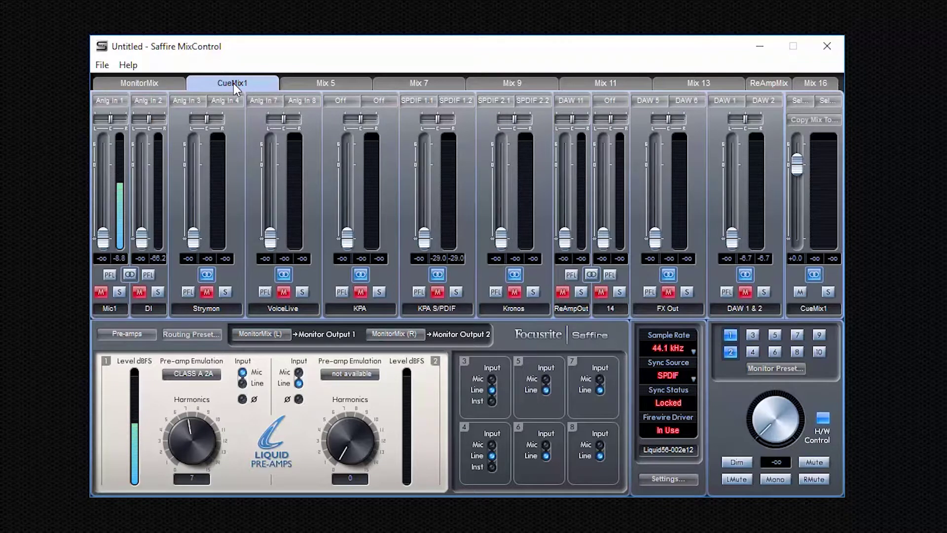
click(150, 85)
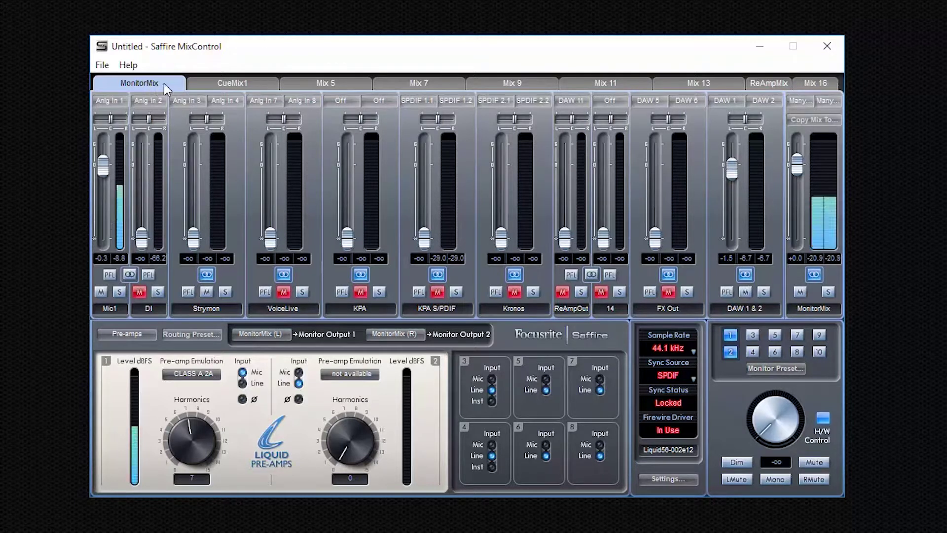
click(221, 84)
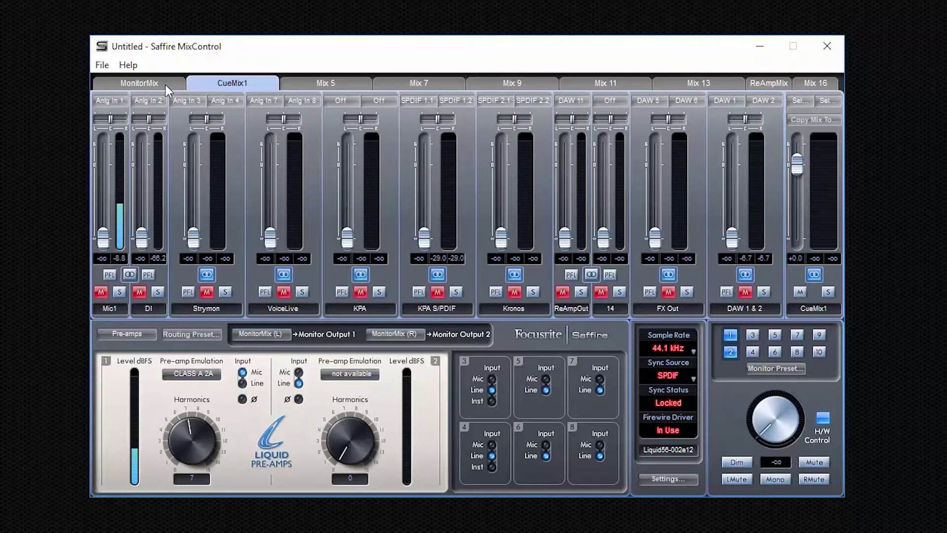
click(126, 333)
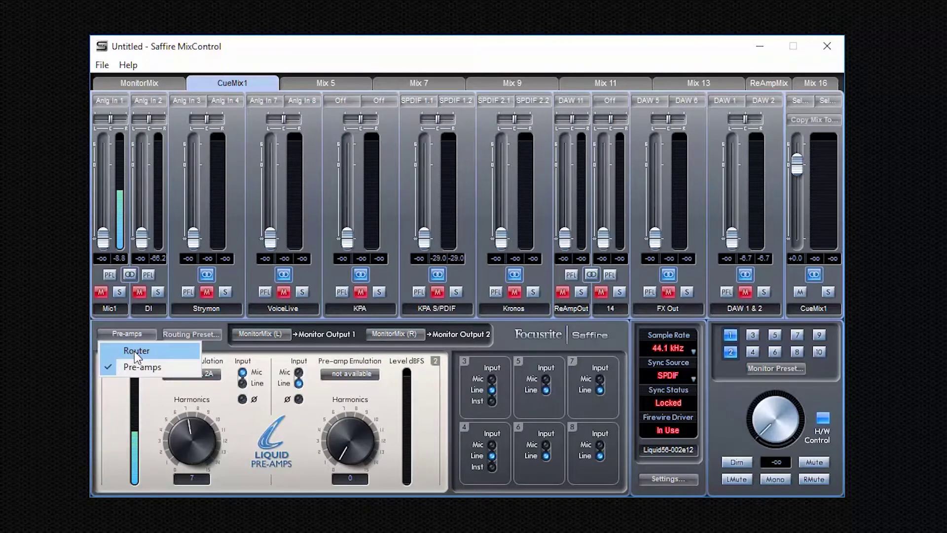
Step: Replace the Pre-amps panel with the output Router grid
click(134, 351)
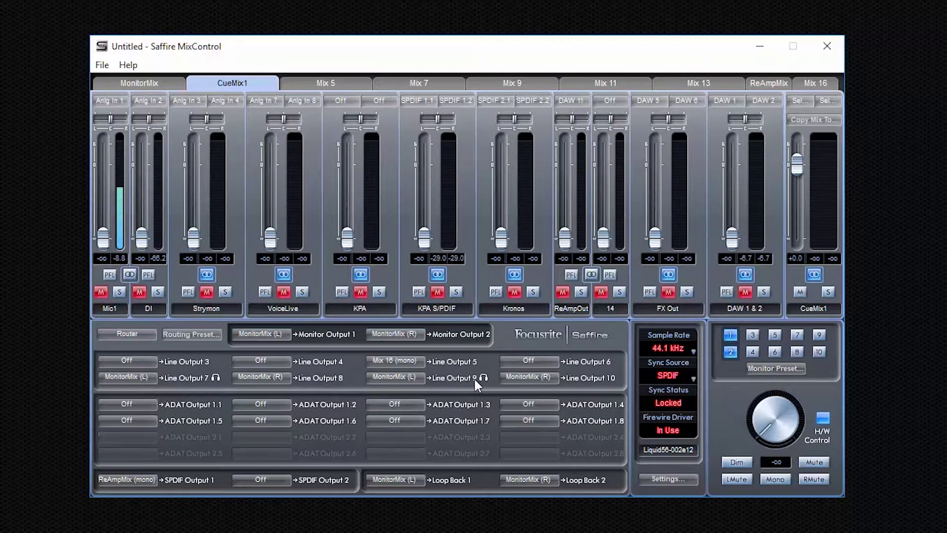
Step: Route CueMix1 (L) and (R) to Line Outputs 7 and 8, and raise Mic1 to about -1.5 dB
click(144, 374)
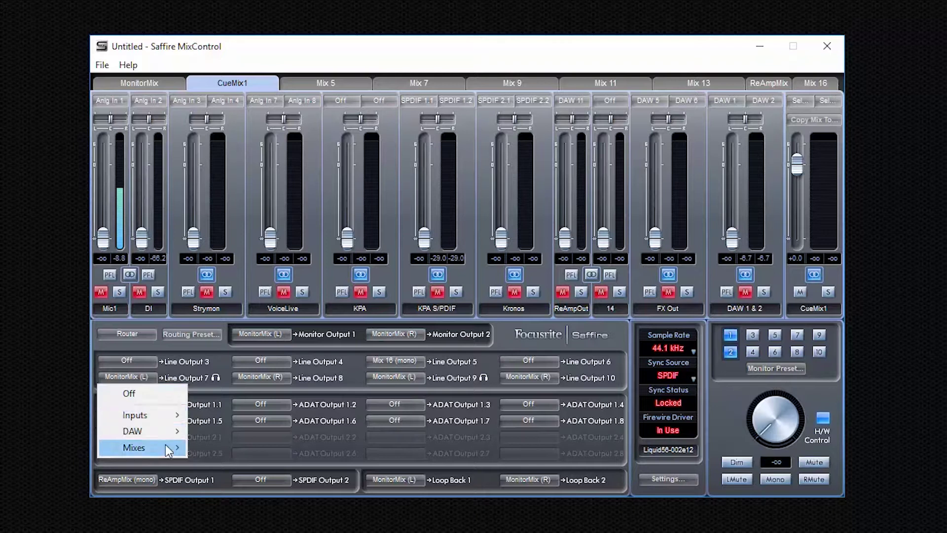
mouse_move(167, 450)
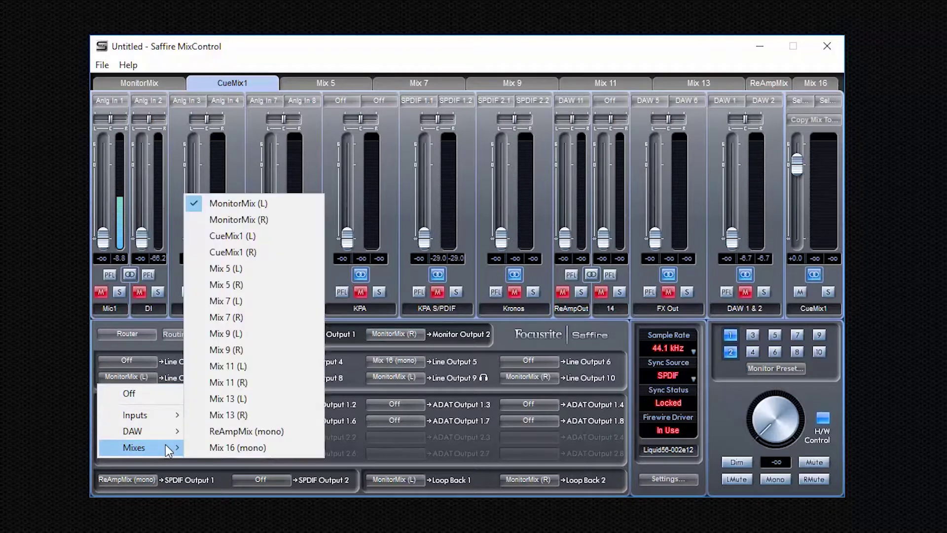
click(239, 232)
click(270, 374)
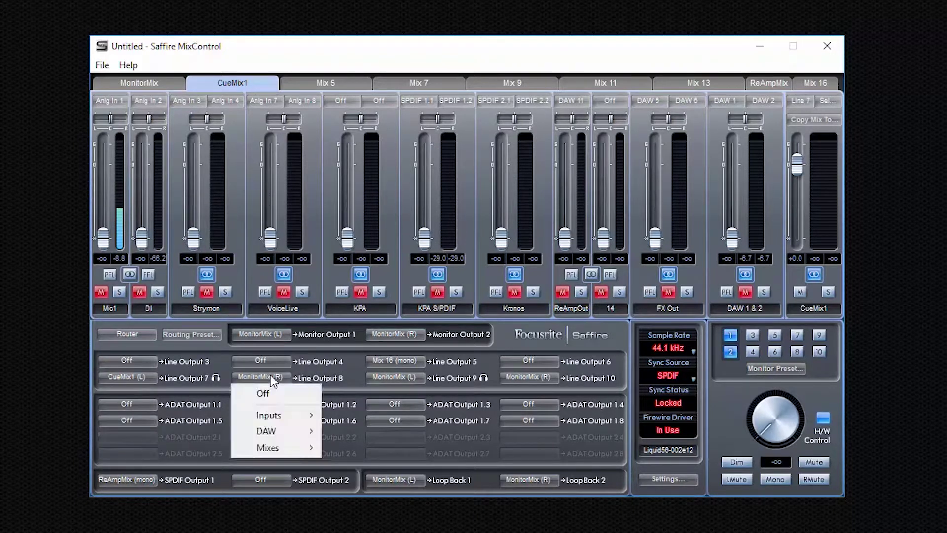
mouse_move(292, 448)
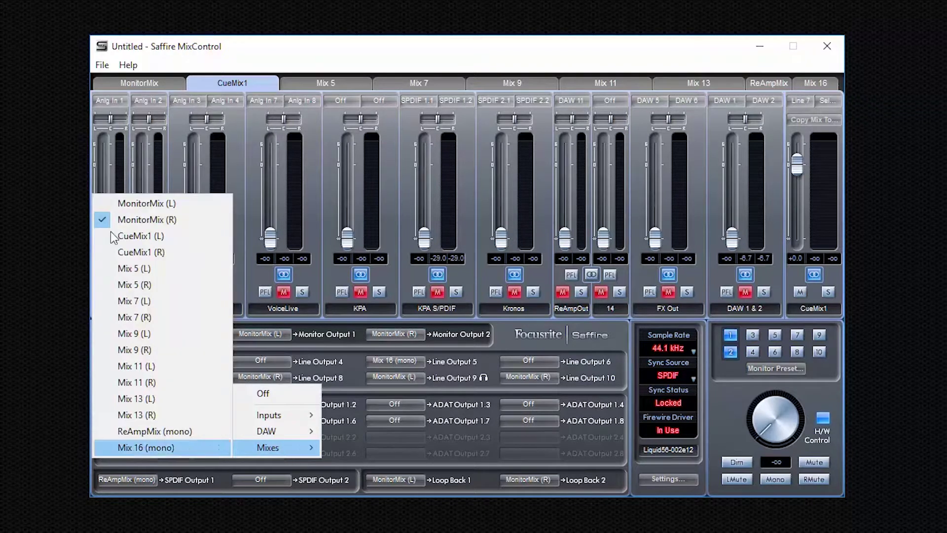
click(146, 253)
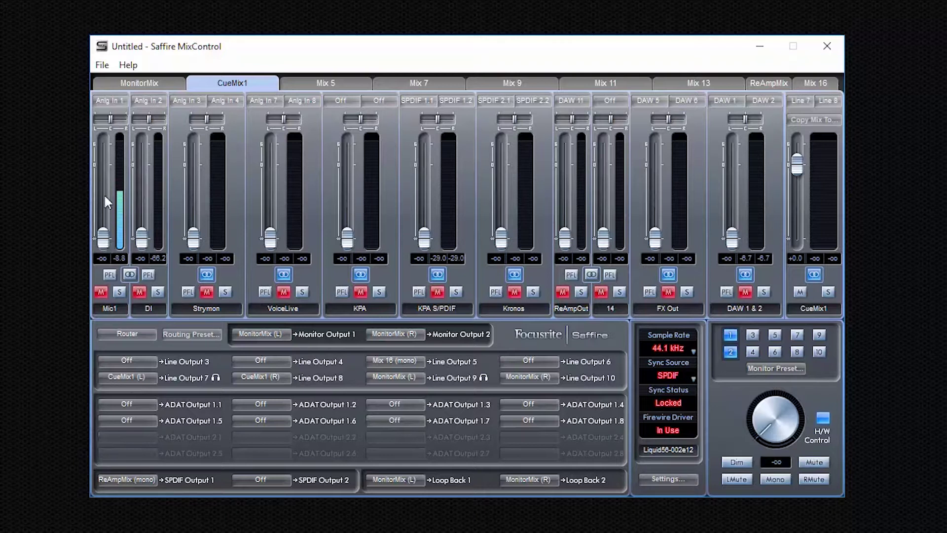
drag(105, 197, 104, 170)
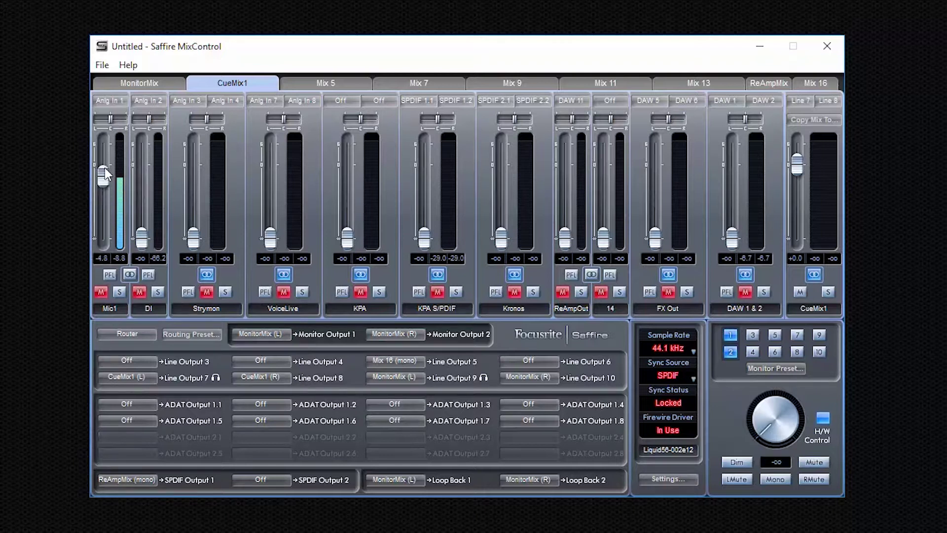
Step: In CueMix1, unmute Mic1, and raise and unmute KPA S/PDIF, VoiceLive (about -18.7 dB) and Kronos (about -10.8 dB)
click(101, 289)
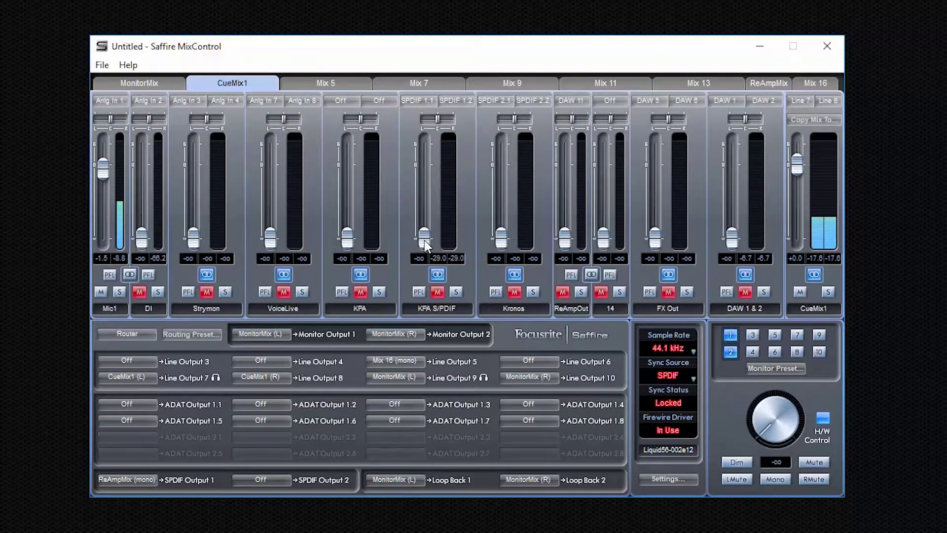
drag(424, 240, 425, 186)
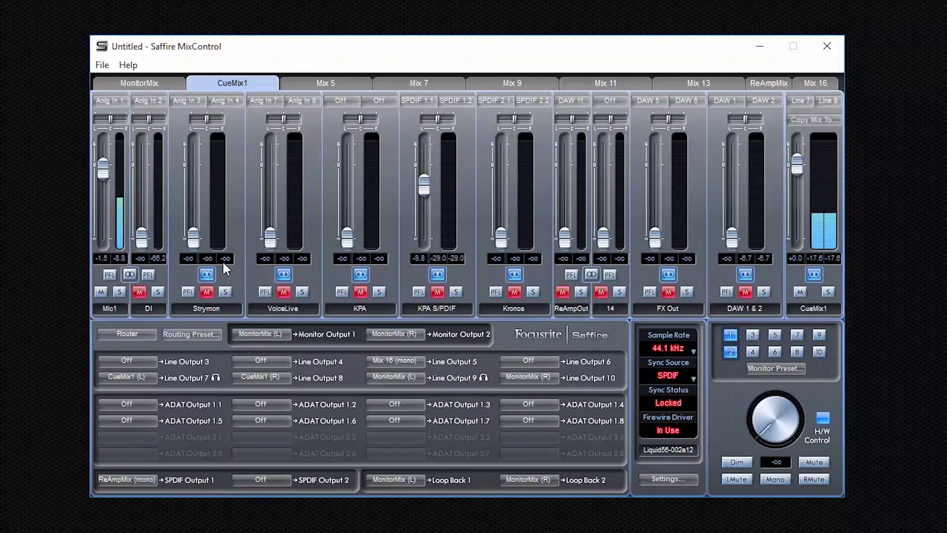
drag(269, 231, 269, 193)
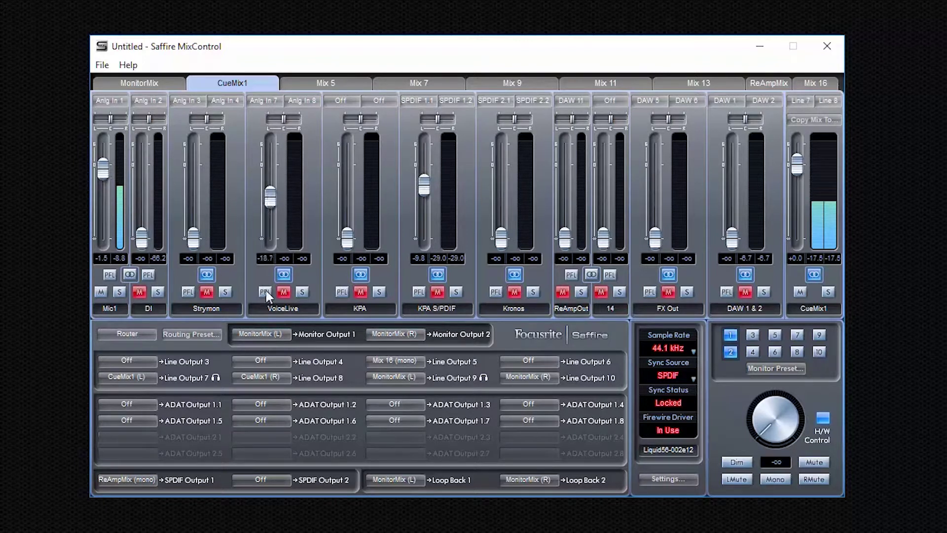
click(283, 292)
click(437, 292)
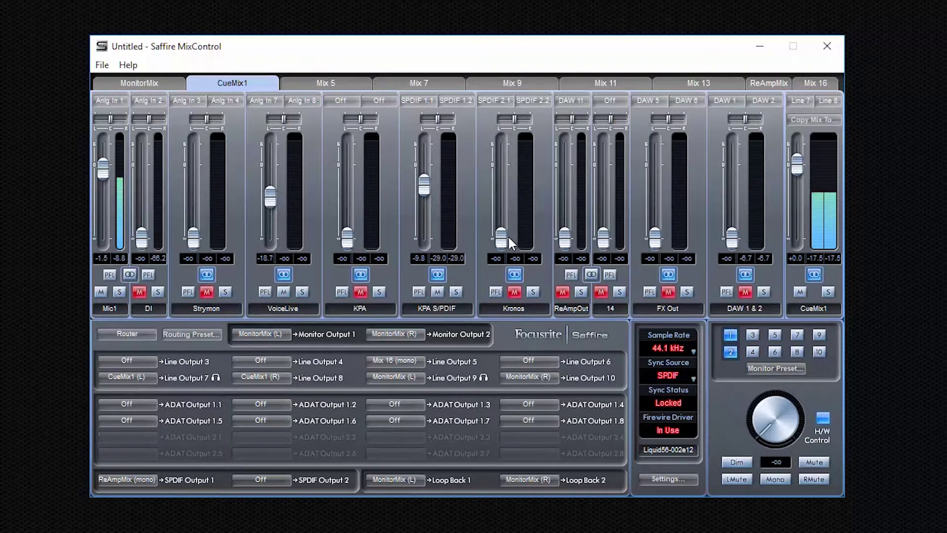
drag(501, 237, 501, 185)
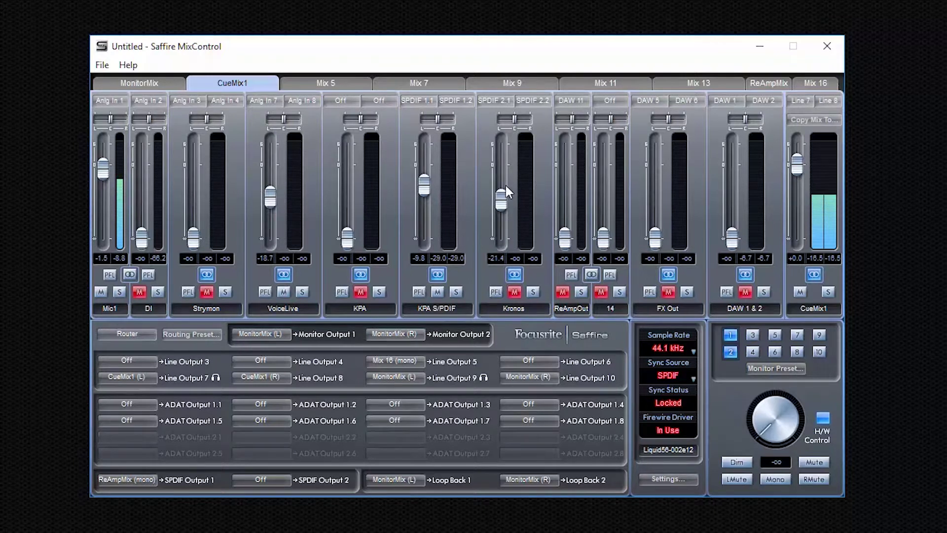
click(514, 293)
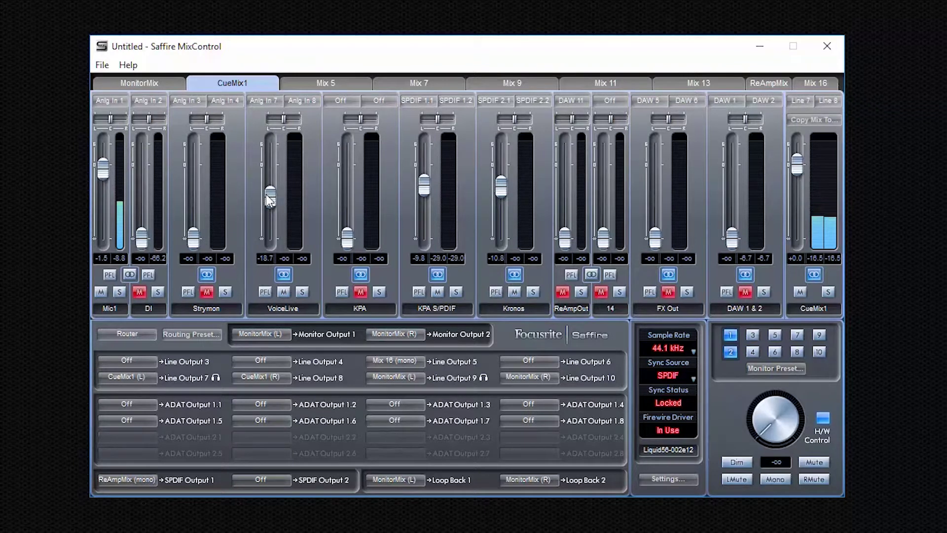
Step: Switch between MonitorMix and CueMix1, then display the ReAmpMix faders
click(139, 83)
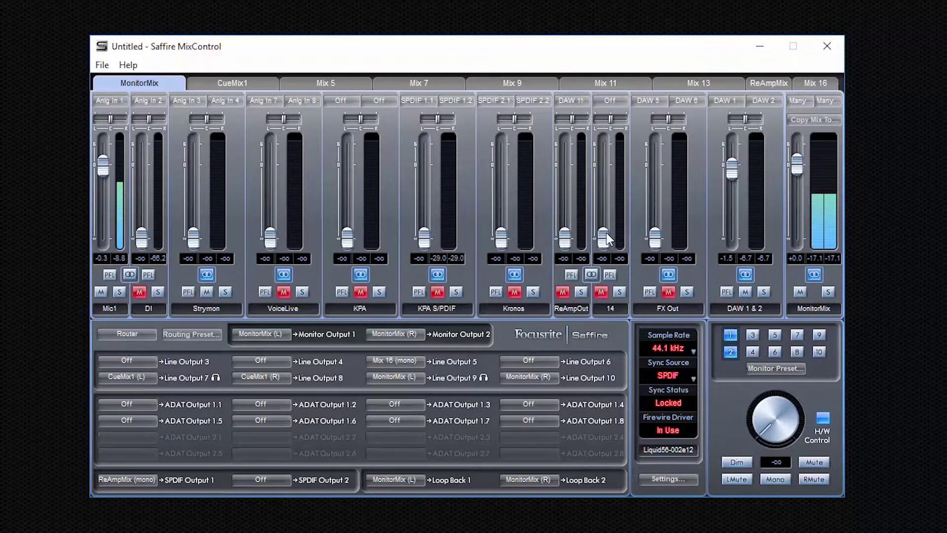
click(240, 82)
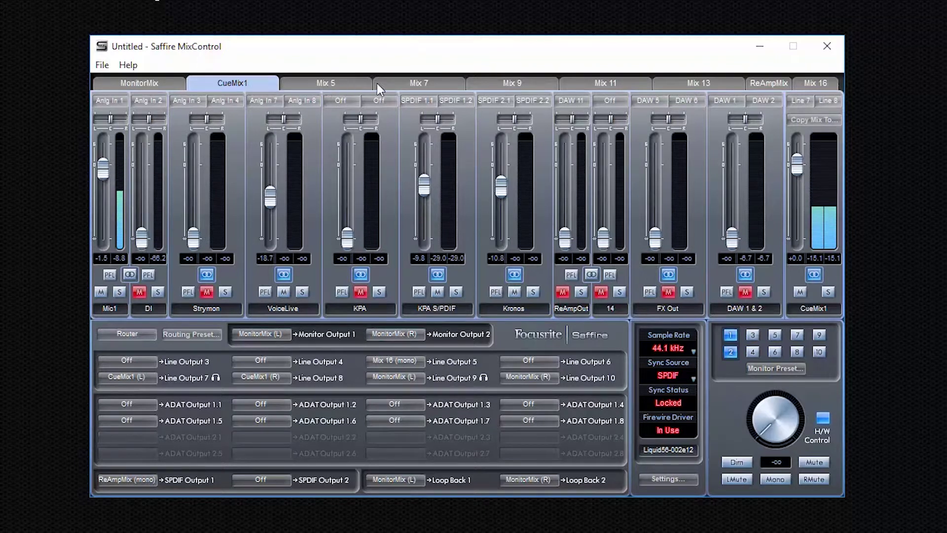
click(143, 82)
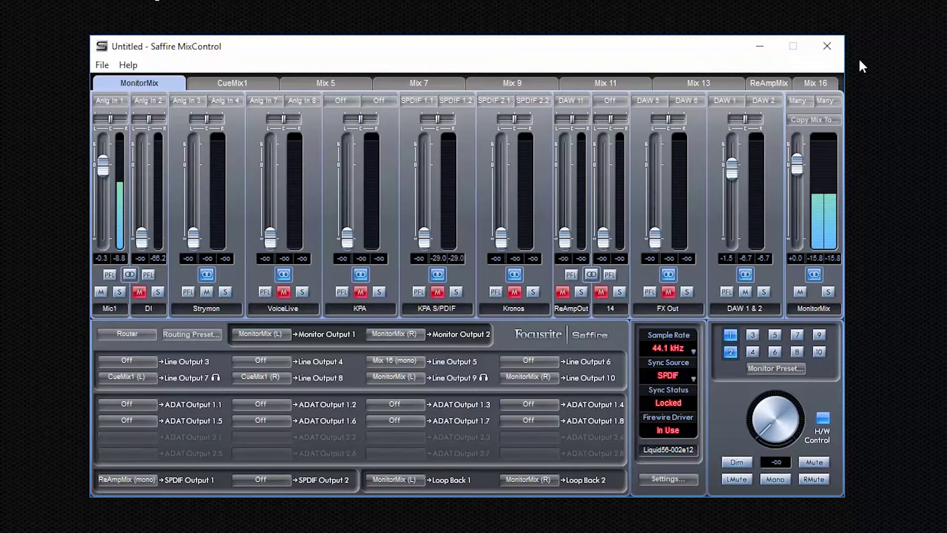
click(772, 84)
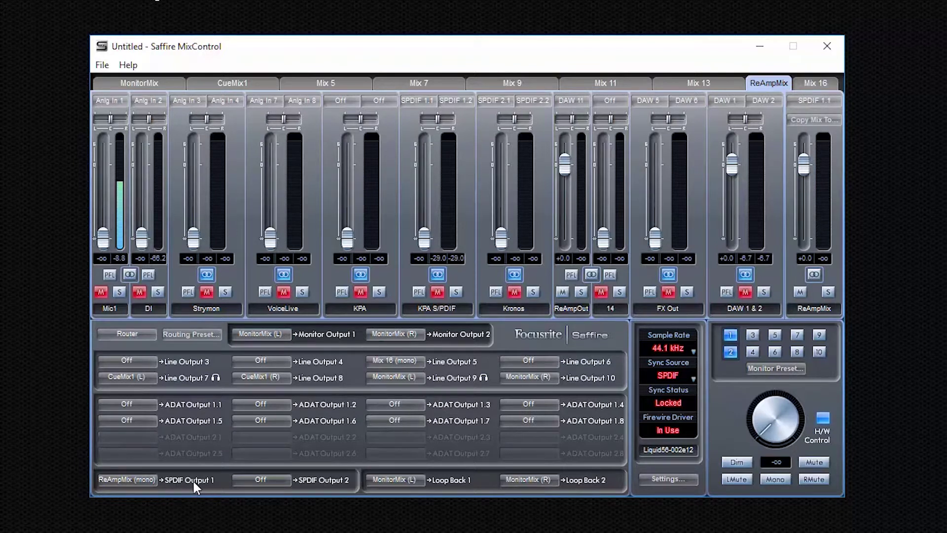
click(147, 476)
mouse_move(167, 479)
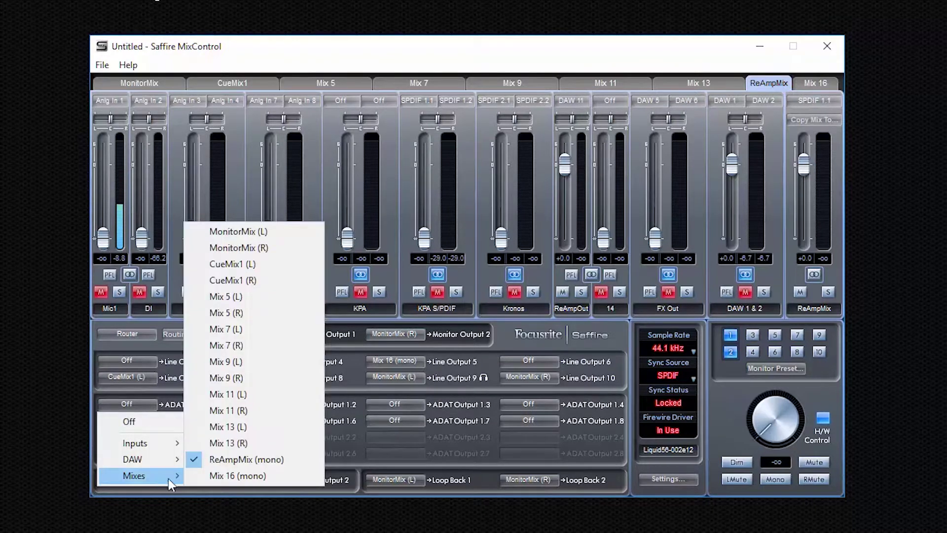
click(245, 459)
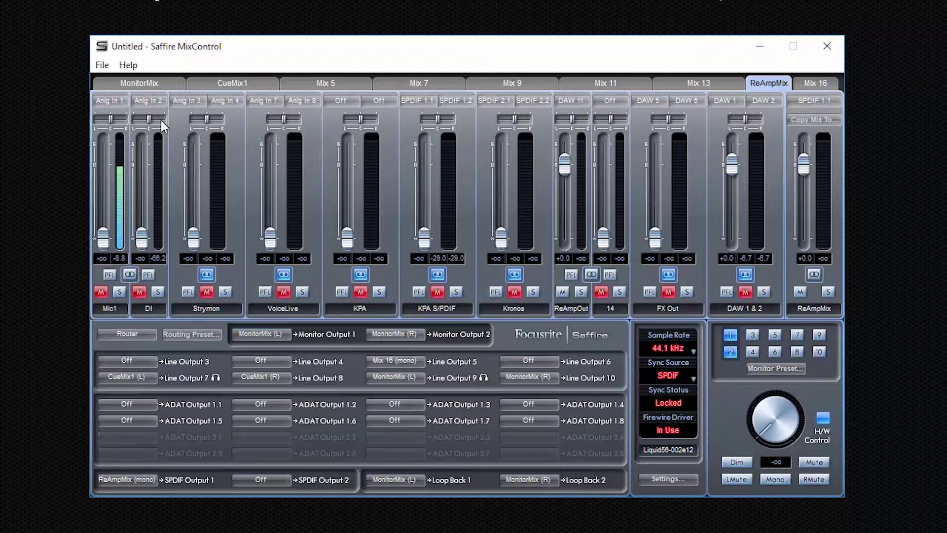
click(114, 101)
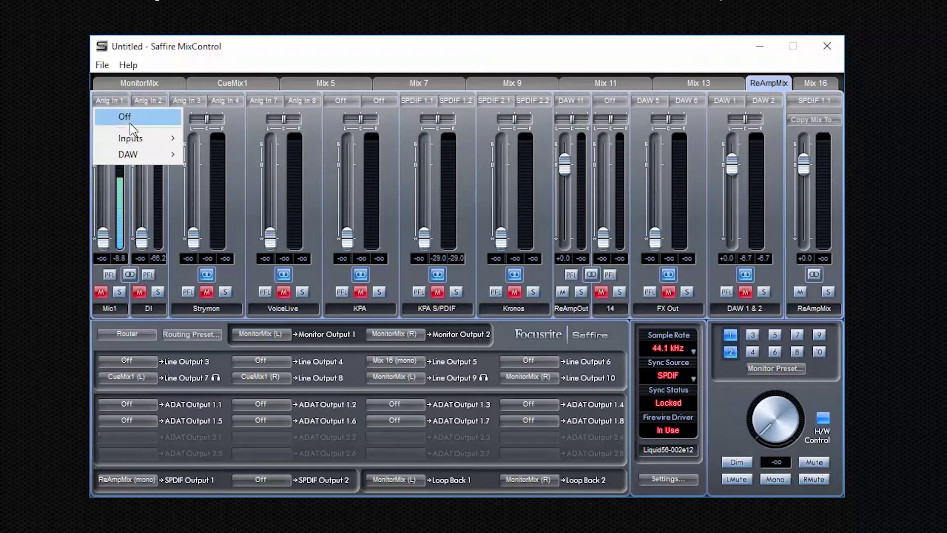
mouse_move(138, 138)
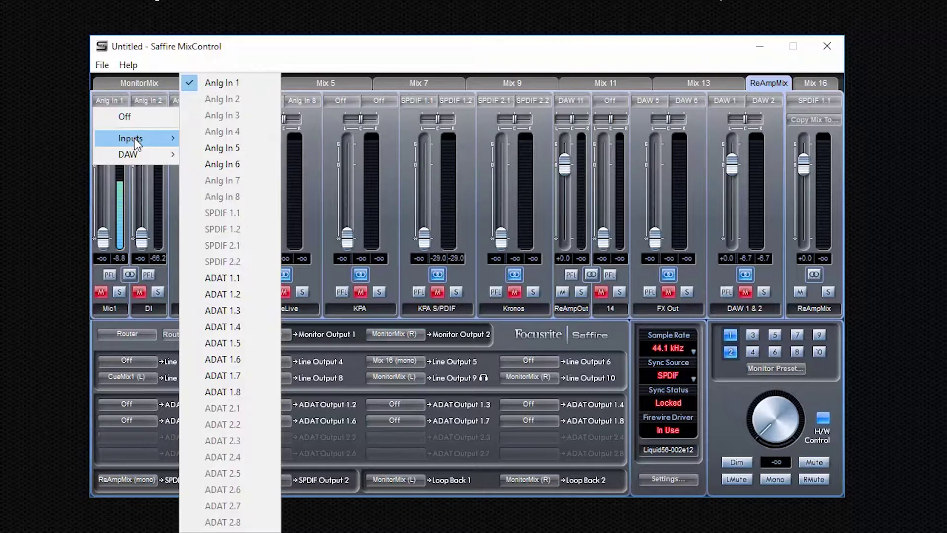
click(221, 84)
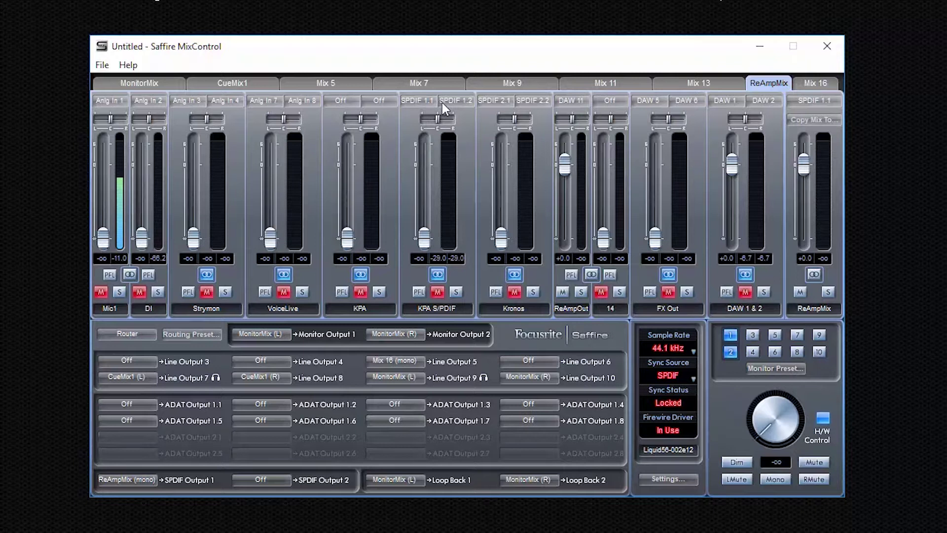
click(578, 99)
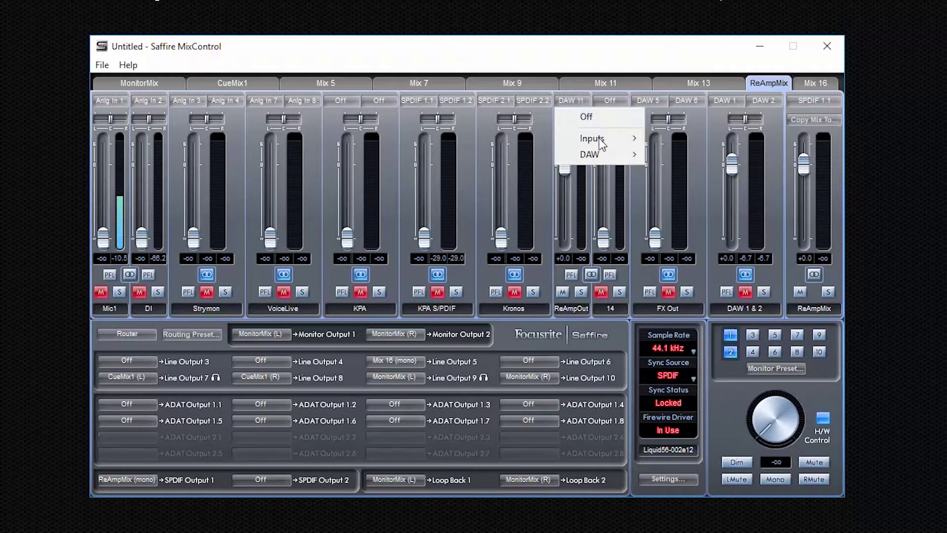
mouse_move(599, 141)
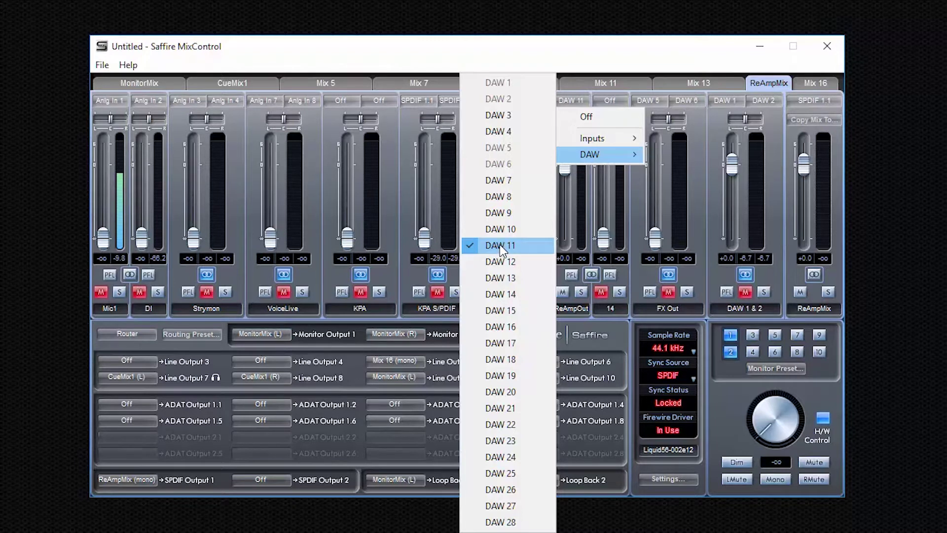
click(499, 246)
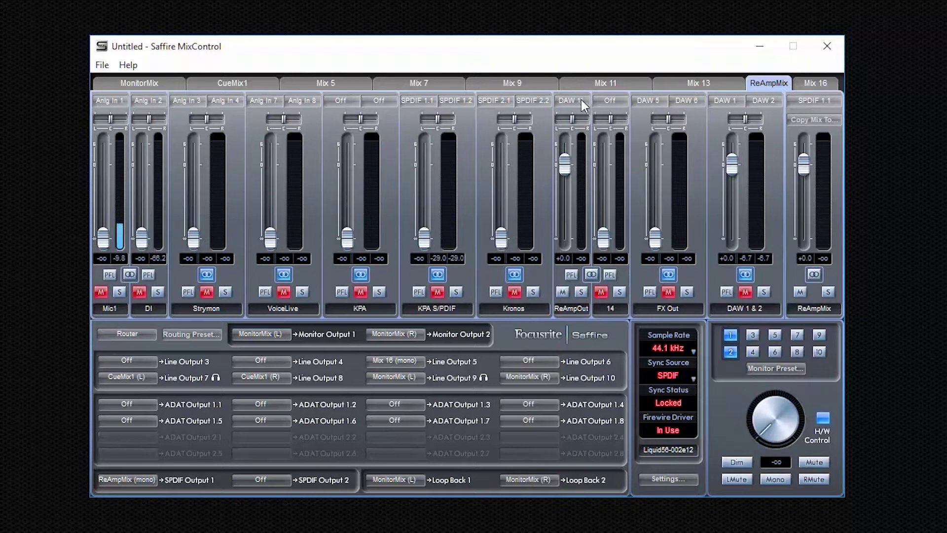
double_click(575, 307)
Step: In ReAmpMix, nudge ReAmpOut down and back to 0 dB, and pull DAW 1 & 2 to silence
drag(565, 167, 563, 184)
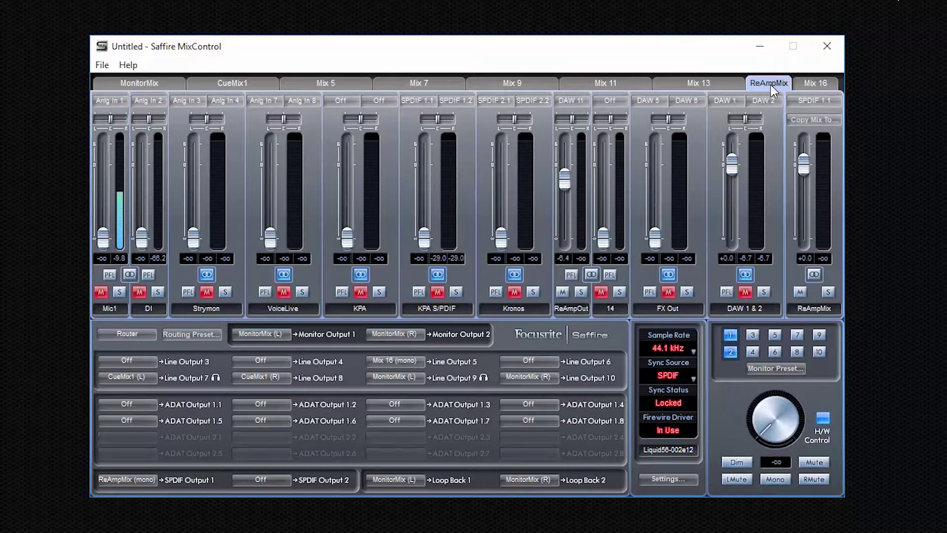
drag(565, 188, 566, 168)
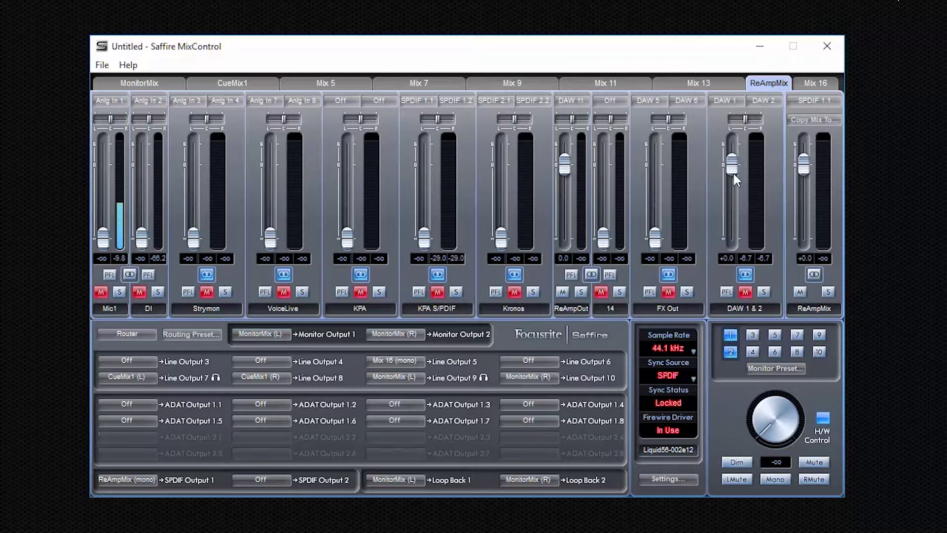
drag(733, 173, 739, 234)
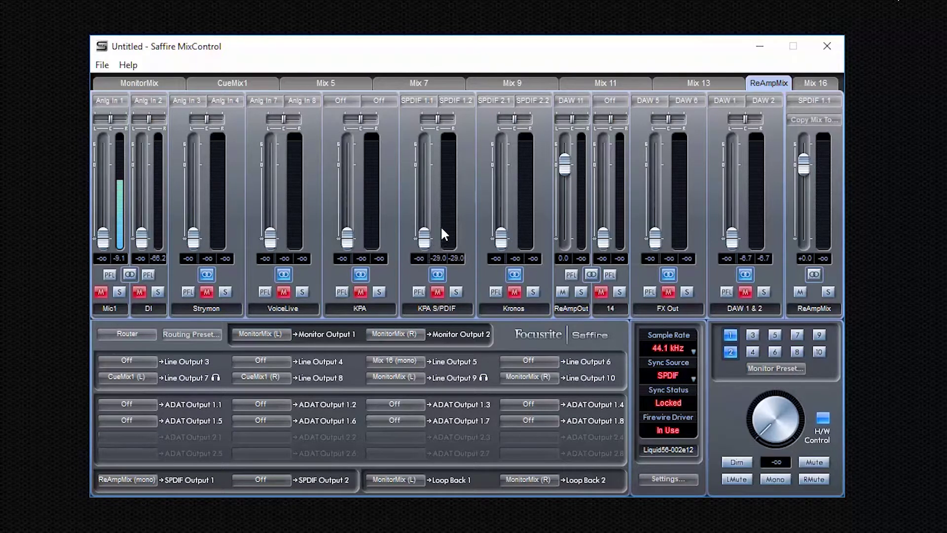
Step: On MonitorMix, unmute KPA S/PDIF, briefly raise it to about -4.8 dB, then pull it to -oo
click(122, 78)
click(438, 292)
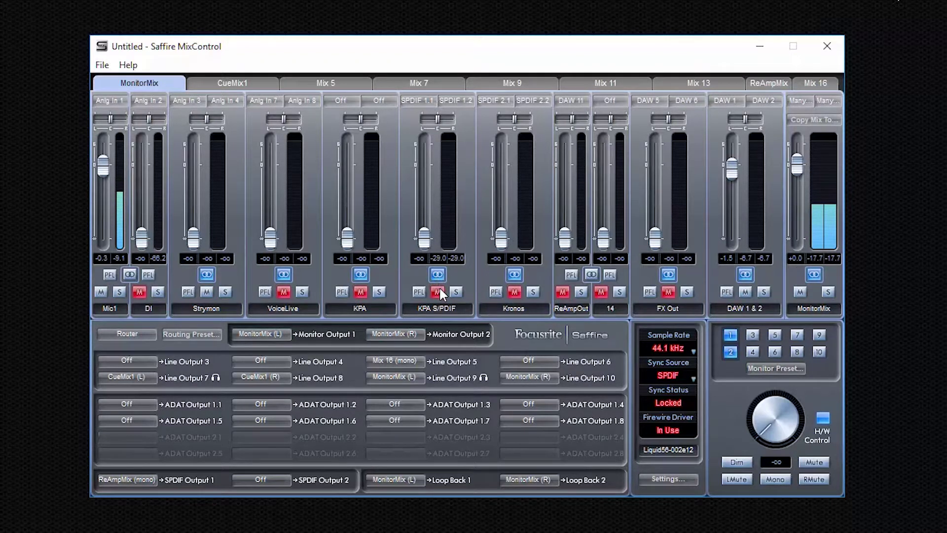
click(419, 175)
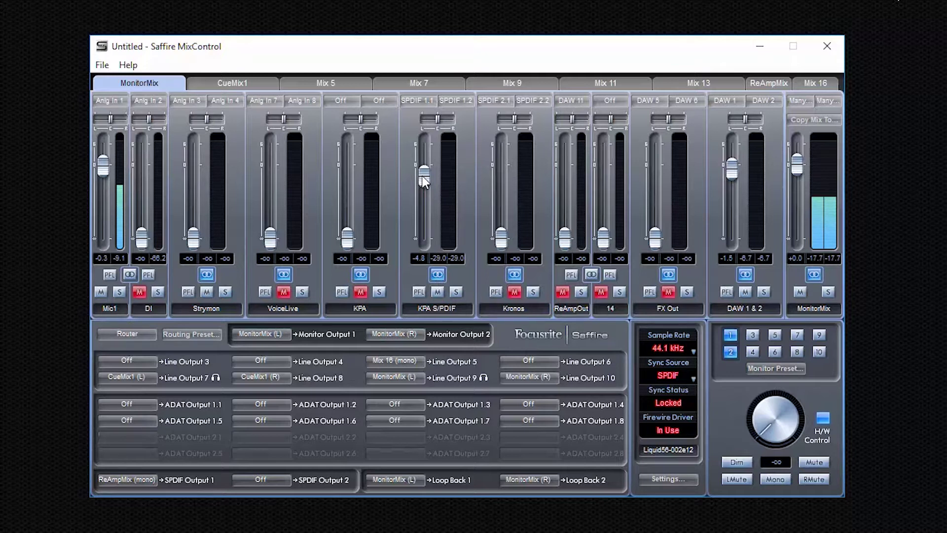
drag(425, 180, 427, 245)
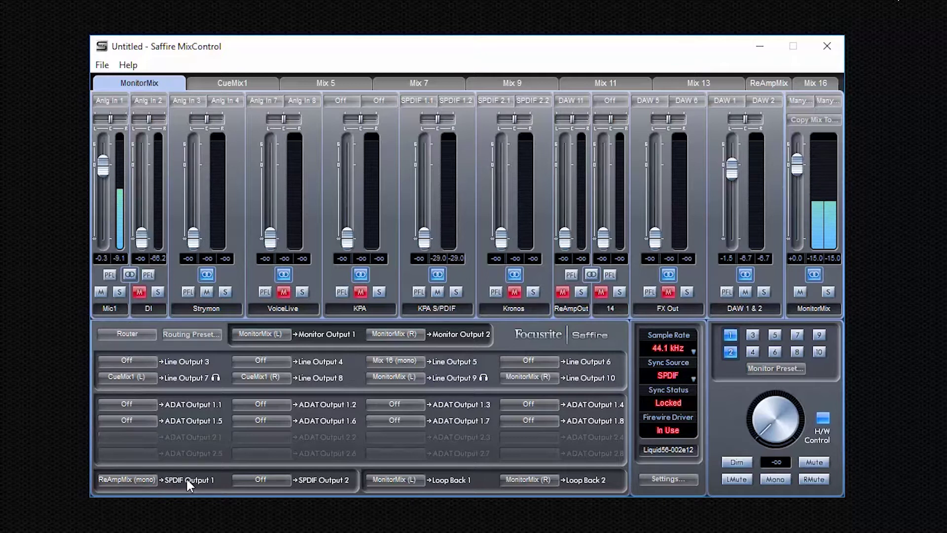
click(144, 479)
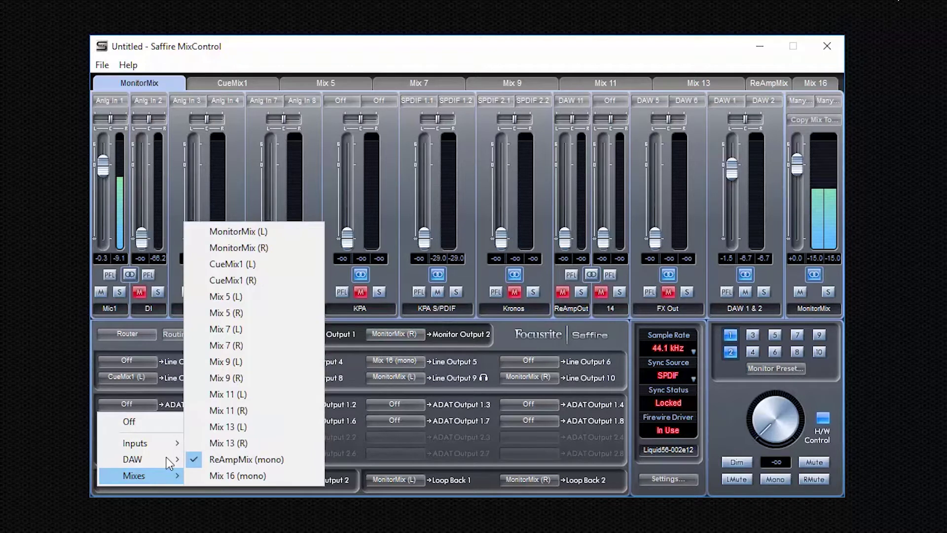
mouse_move(167, 464)
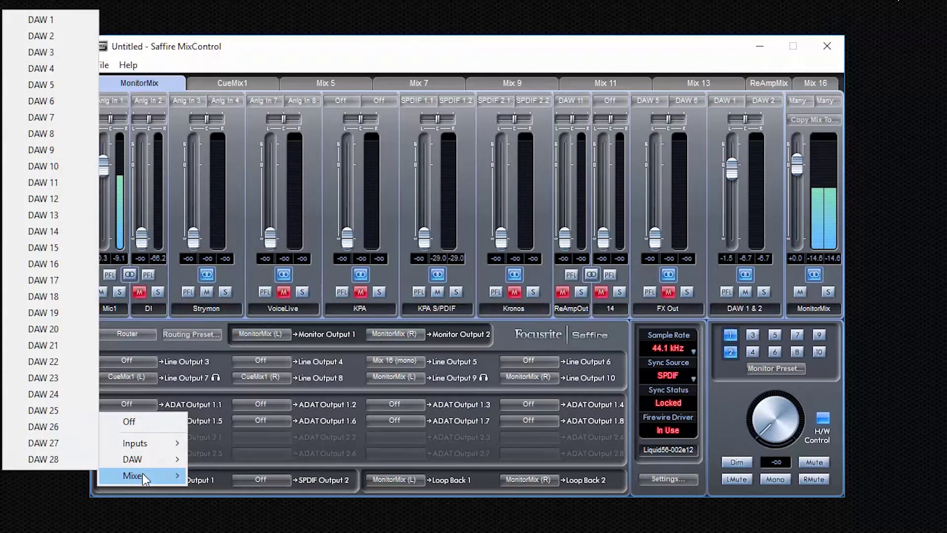
mouse_move(144, 475)
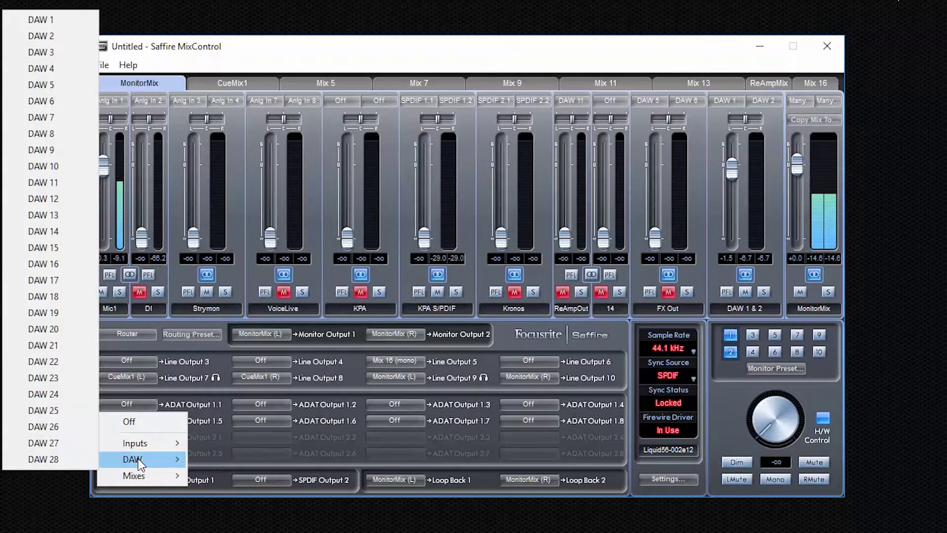
click(57, 182)
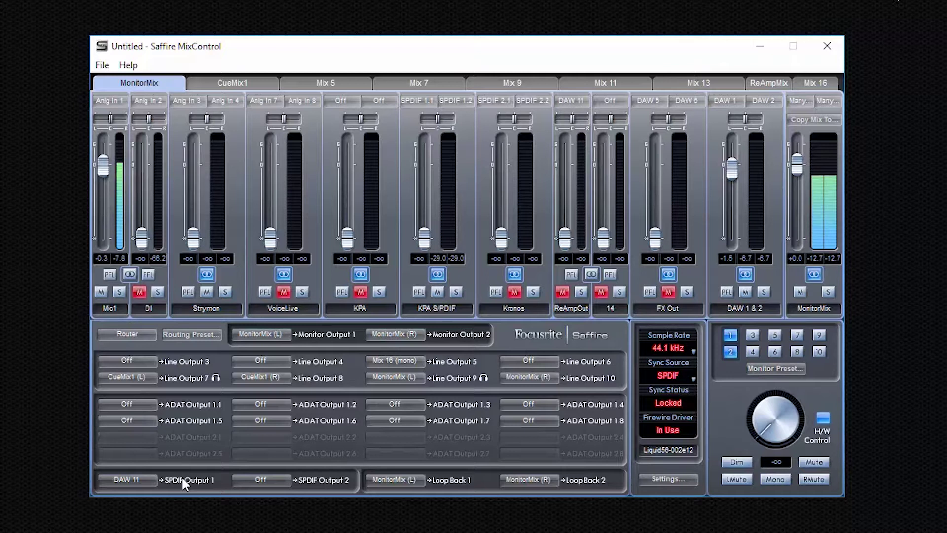
click(147, 478)
mouse_move(154, 478)
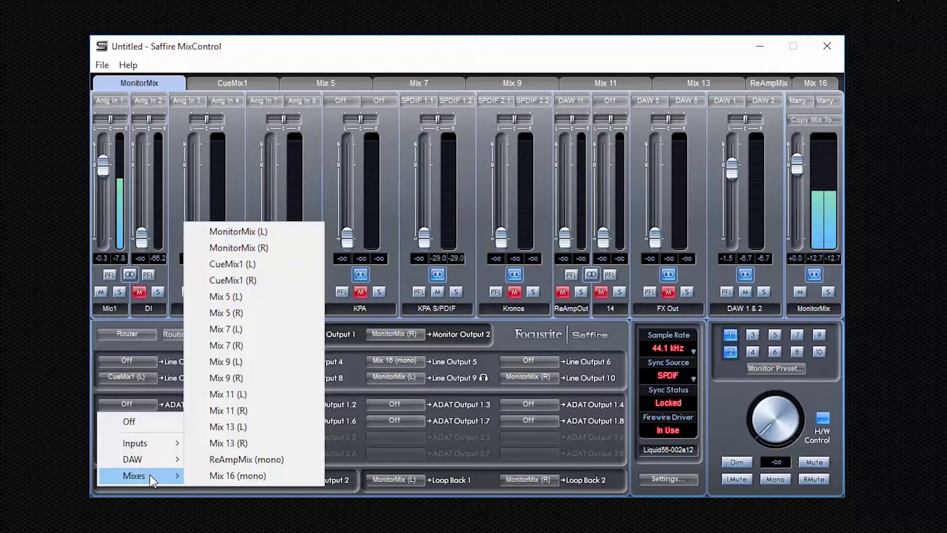
click(227, 458)
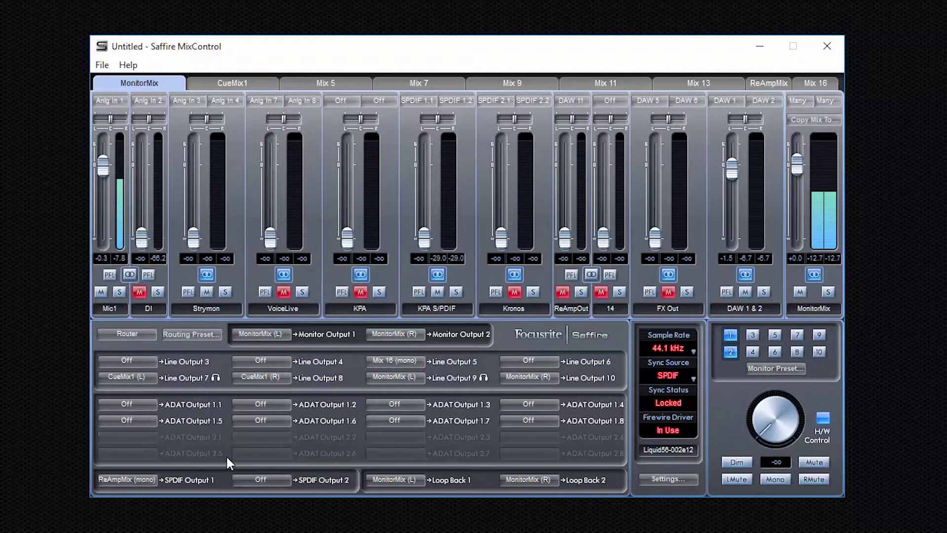
Step: In ReAmpMix, pull ReAmpOut to silence and bring Kronos up to about 0 dB, unmuted
click(768, 82)
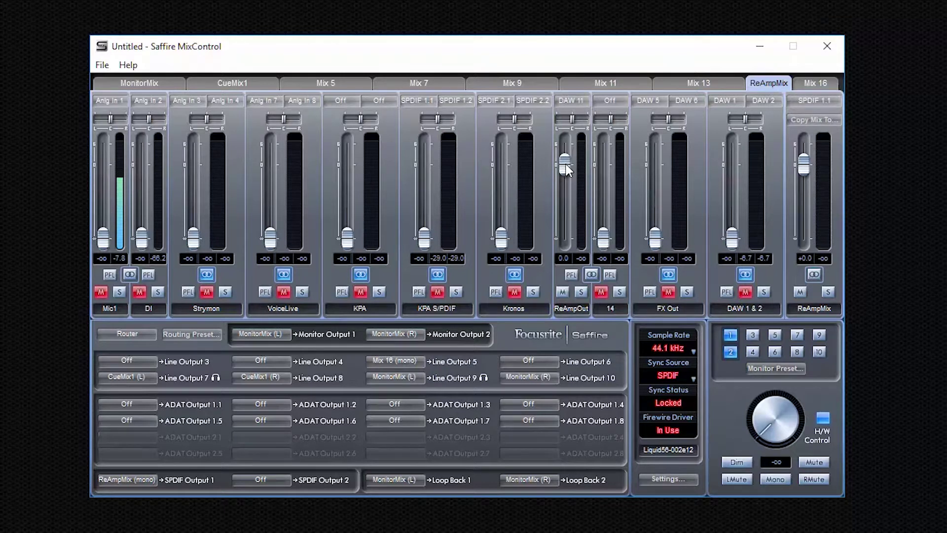
drag(566, 169, 578, 265)
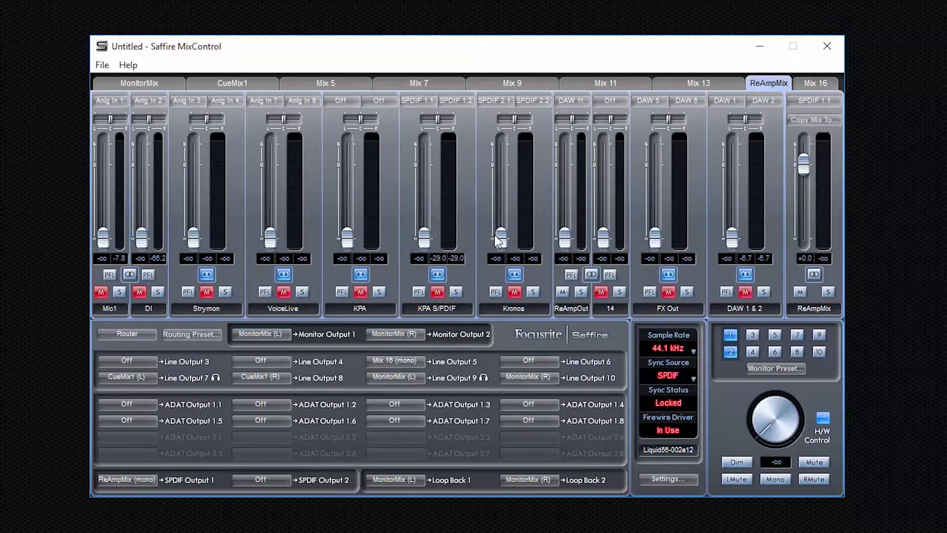
drag(497, 241, 501, 165)
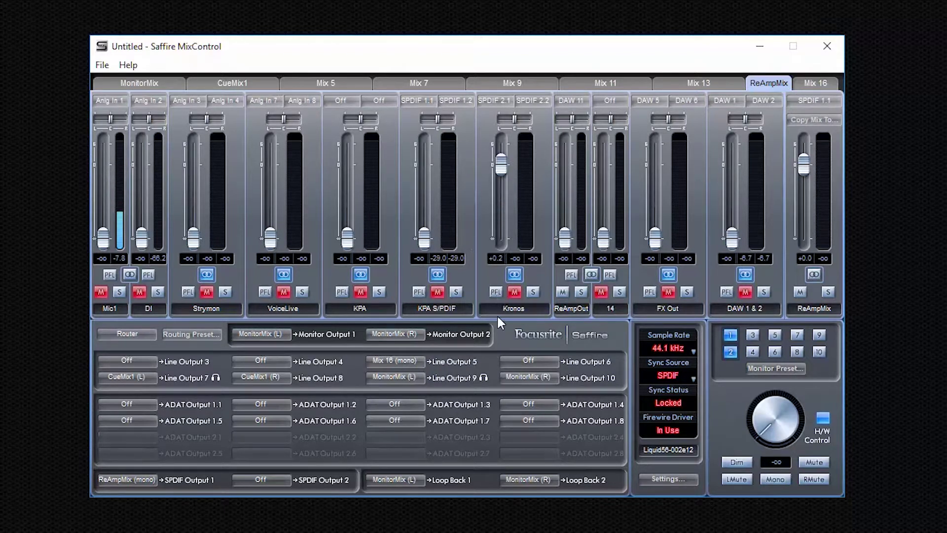
click(515, 291)
drag(501, 164, 502, 163)
Step: On MonitorMix, set KPA S/PDIF to 0 dB, then lower it to about -27 dB
click(142, 83)
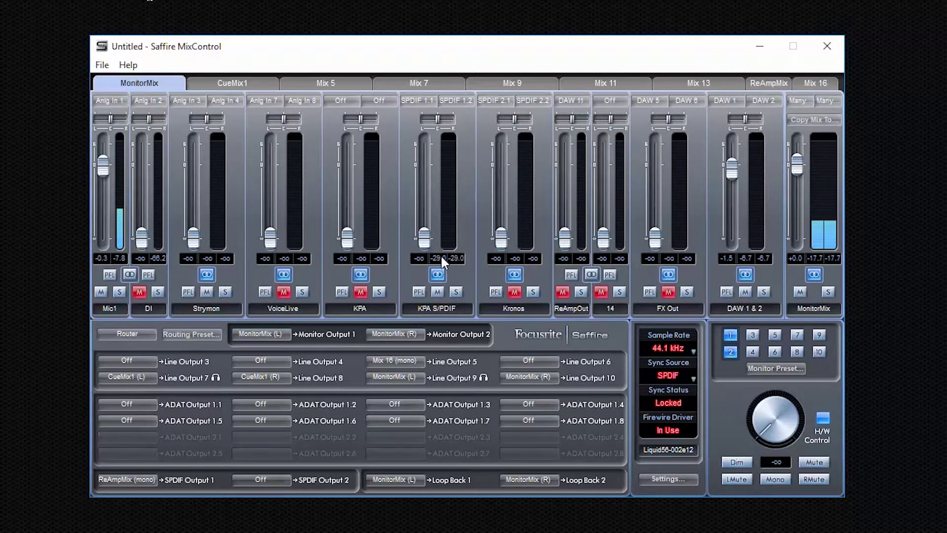
double_click(423, 239)
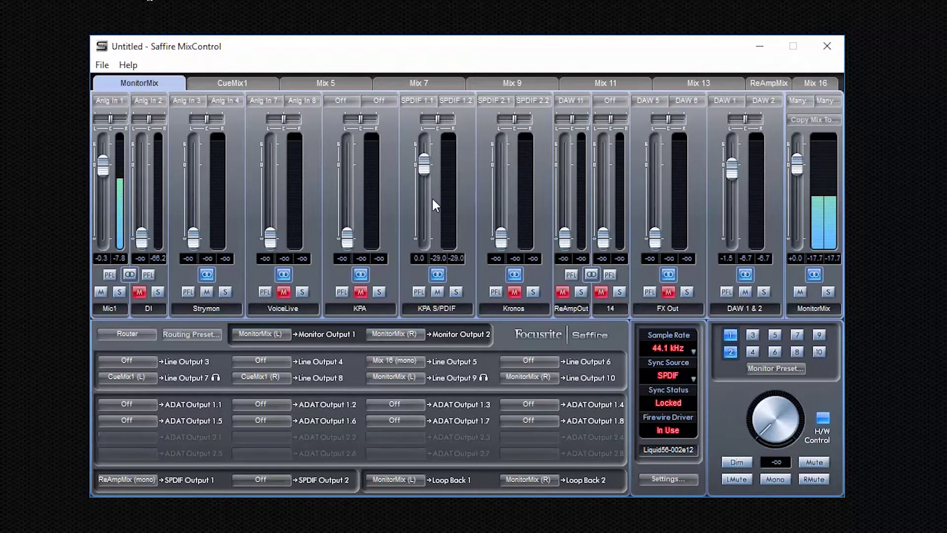
drag(424, 164, 425, 199)
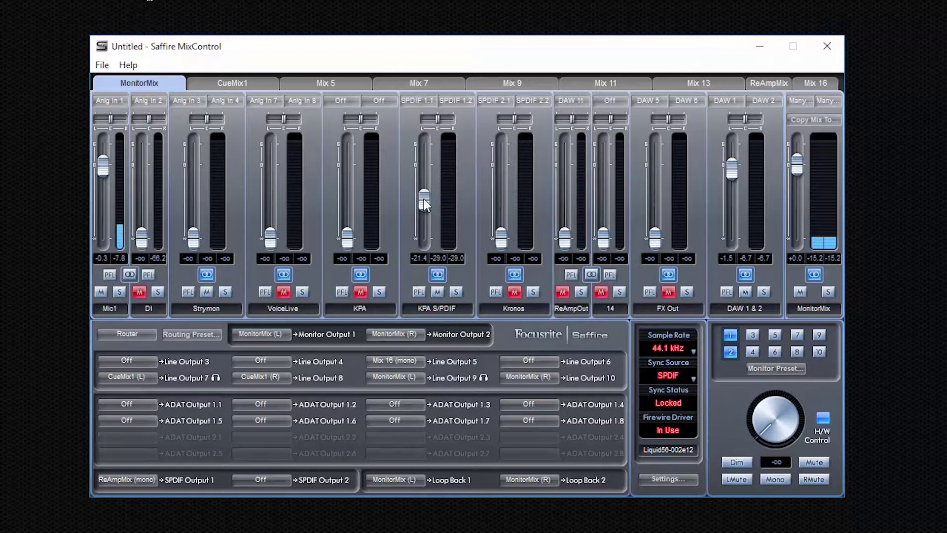
drag(424, 199, 425, 247)
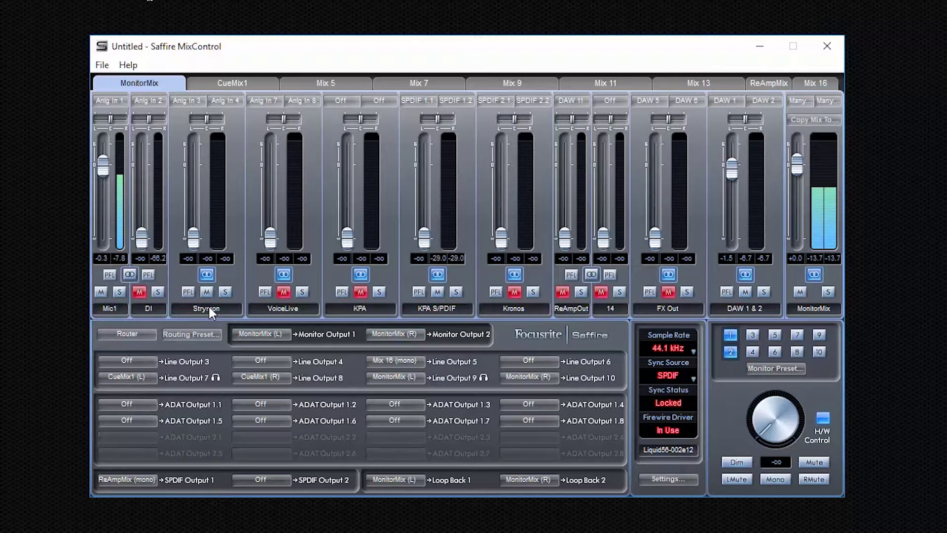
Step: Rename Mix 13 to StrymonMix
click(676, 81)
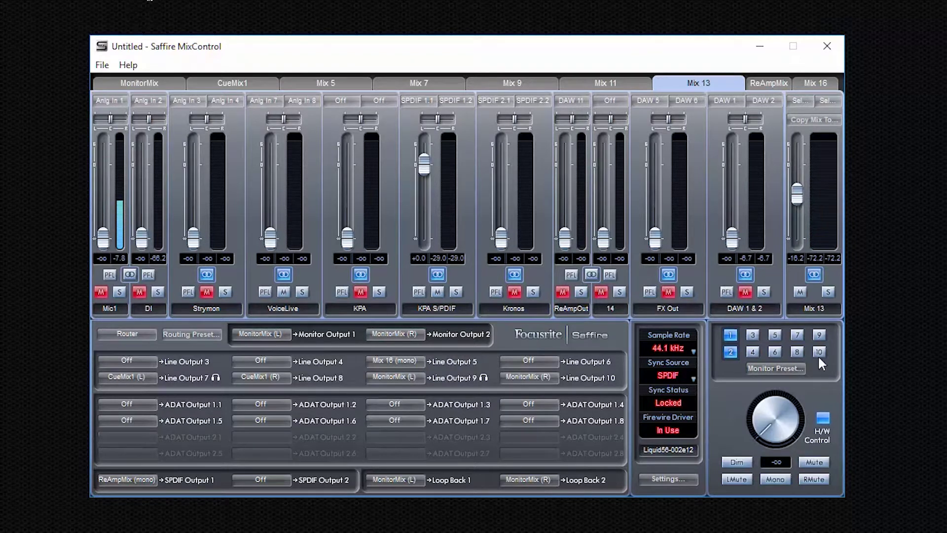
double_click(816, 312)
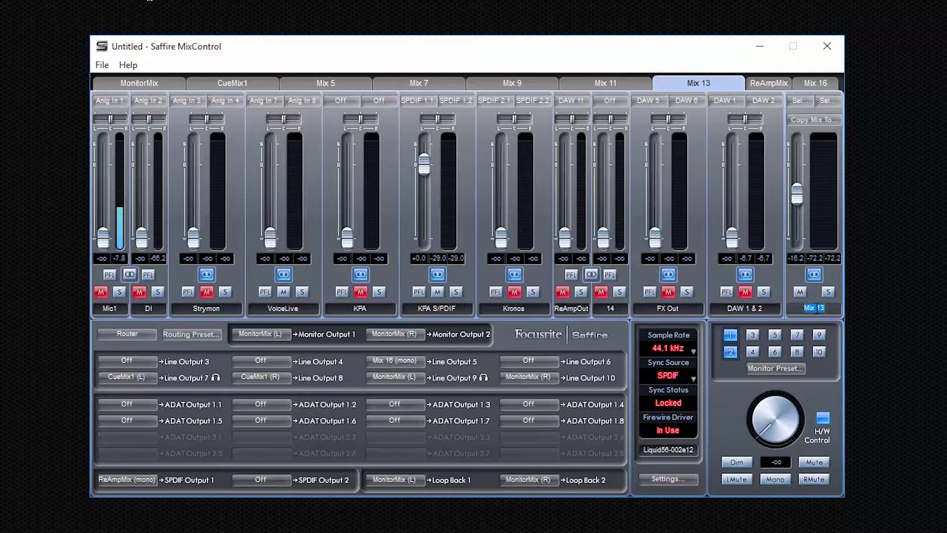
text(StrymonMix)
key(Return)
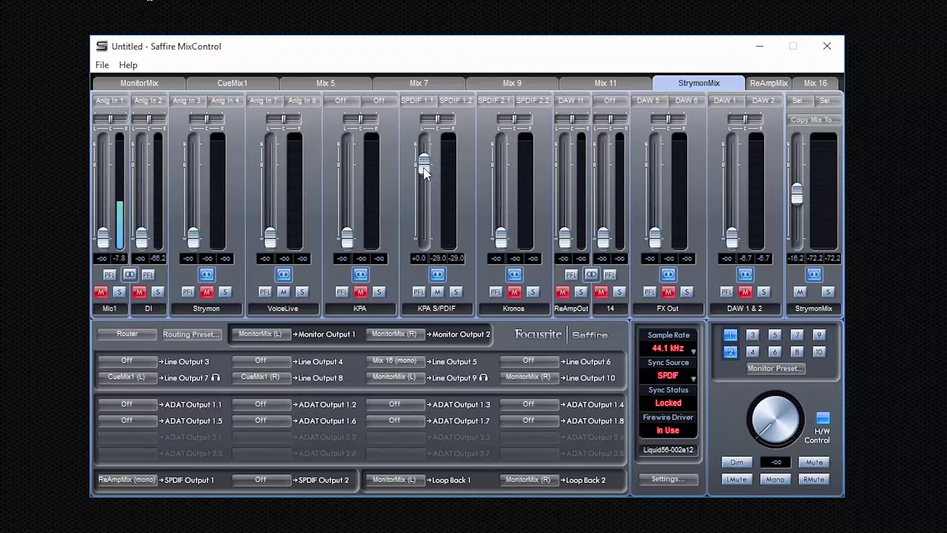
Step: In StrymonMix, drop KPA S/PDIF to -oo, then unmute Kronos and raise it to 0 dB
drag(424, 168, 425, 243)
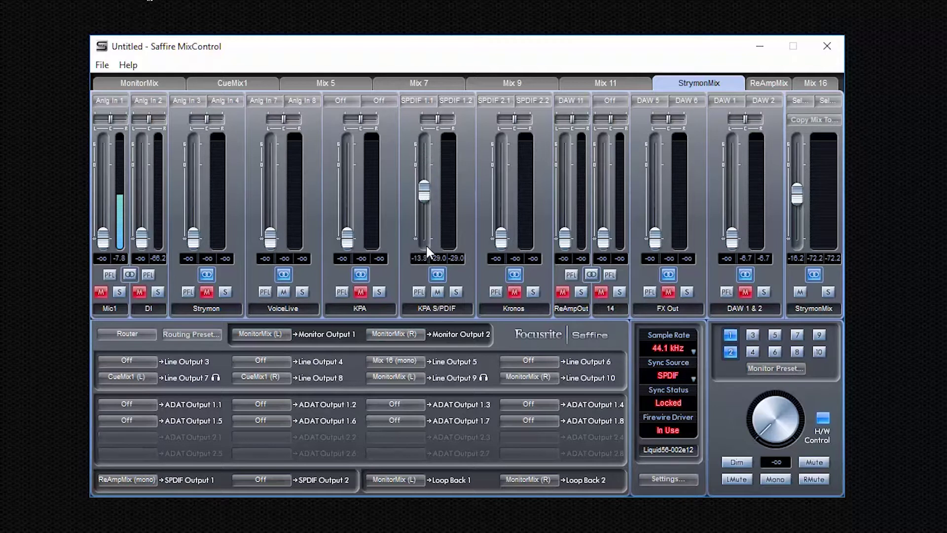
click(514, 291)
drag(501, 238, 504, 165)
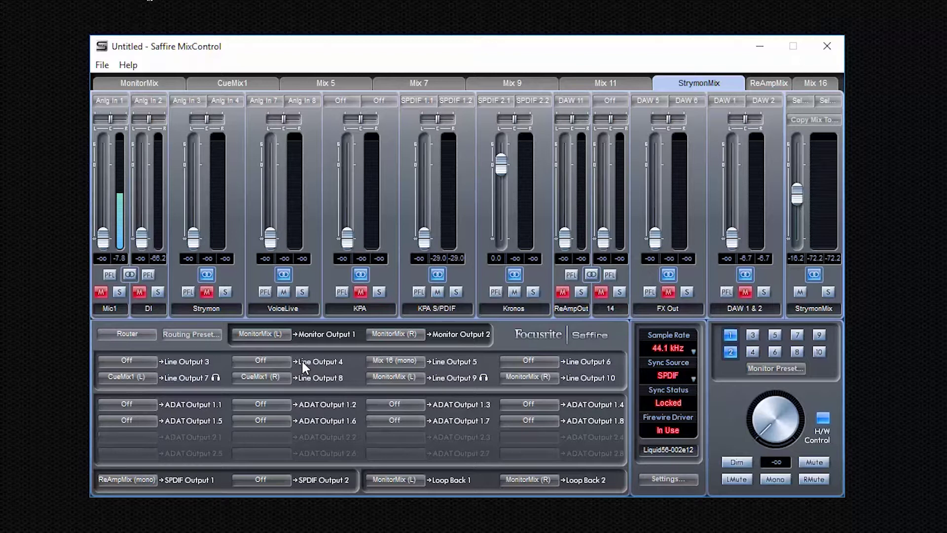
Step: Feed Line Output 3 from StrymonMix (L) and Line Output 4 from StrymonMix (R)
click(126, 360)
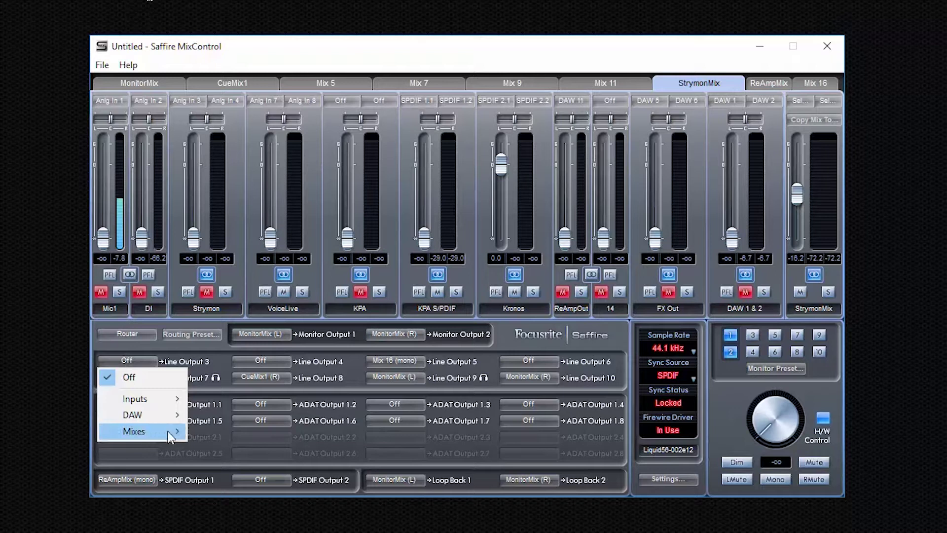
mouse_move(165, 432)
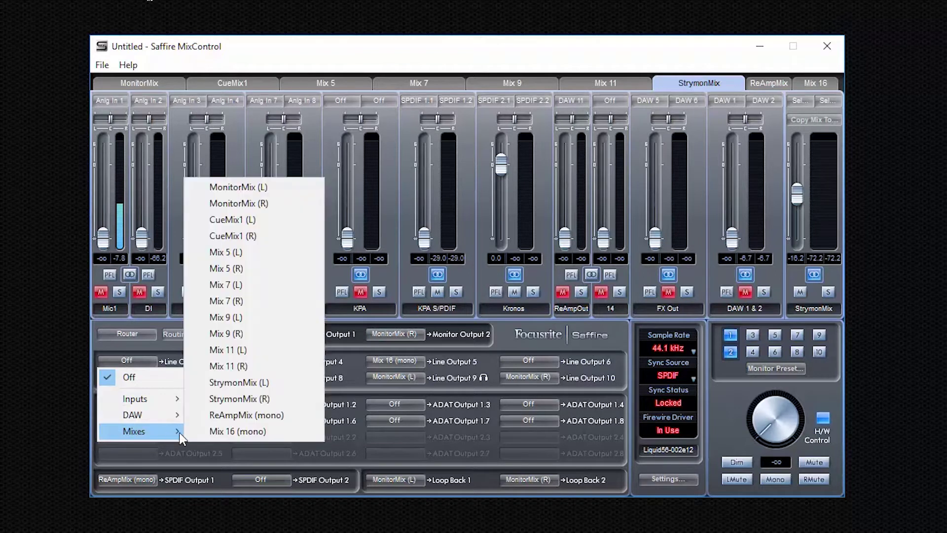
click(231, 383)
click(247, 357)
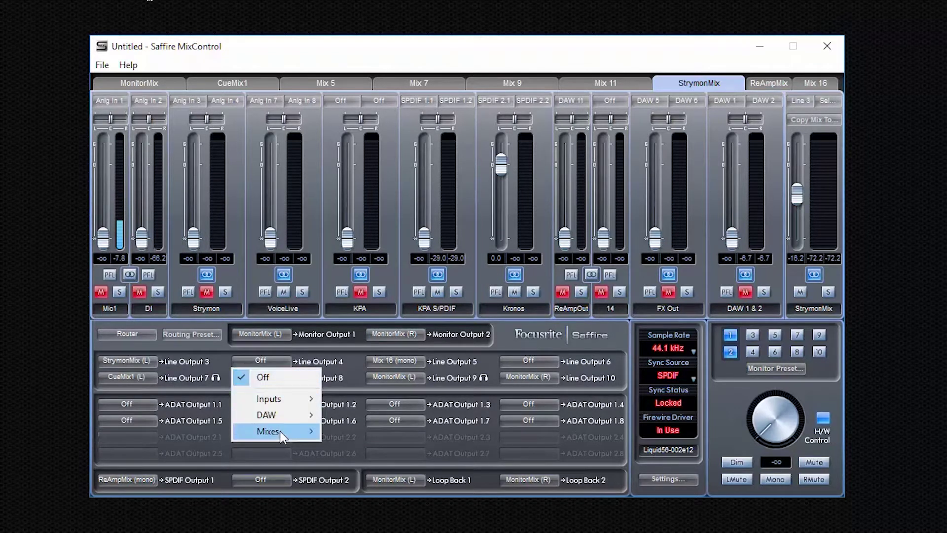
mouse_move(280, 430)
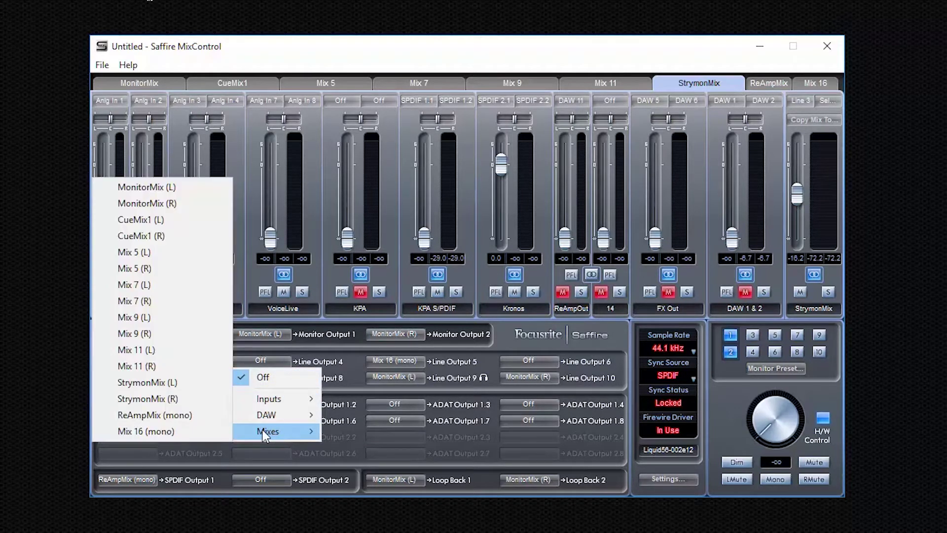
click(191, 398)
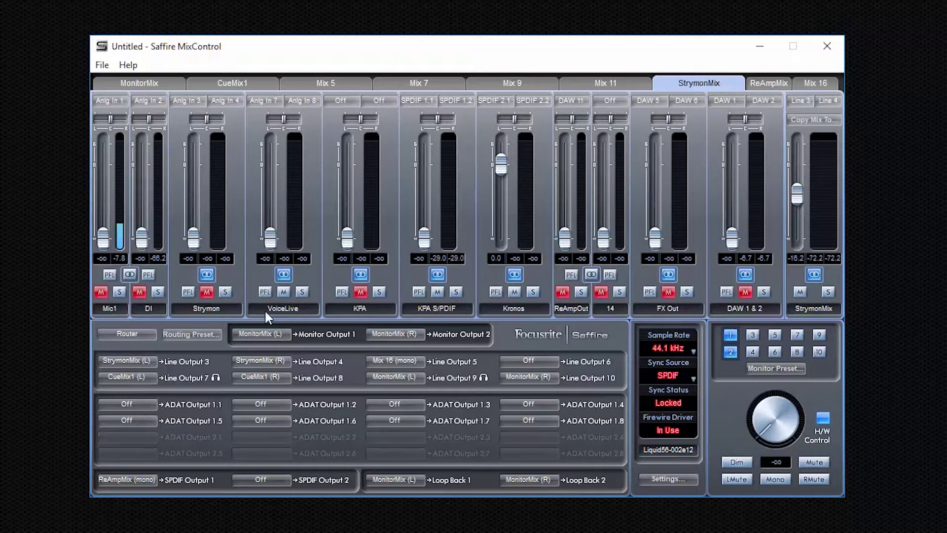
Step: On MonitorMix, set the Strymon fader to about -0.3 dB
click(149, 81)
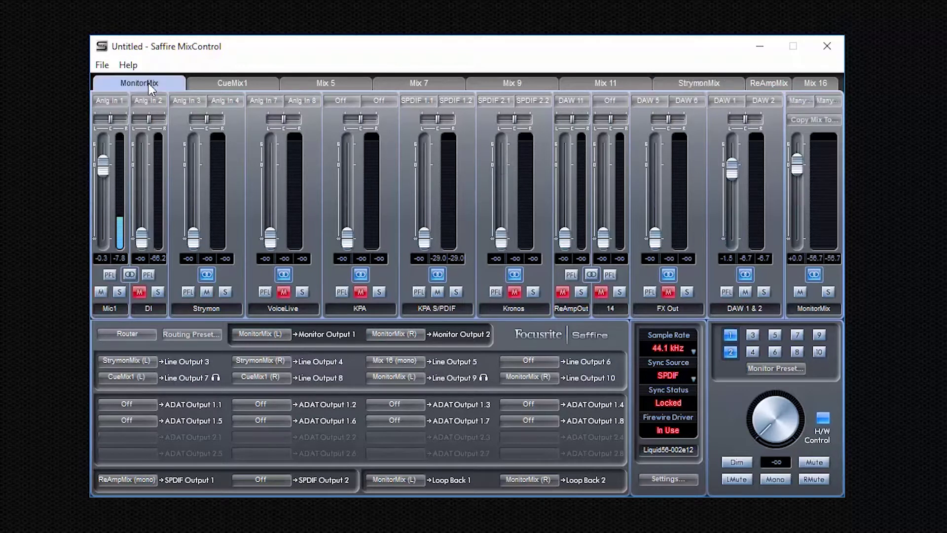
click(191, 164)
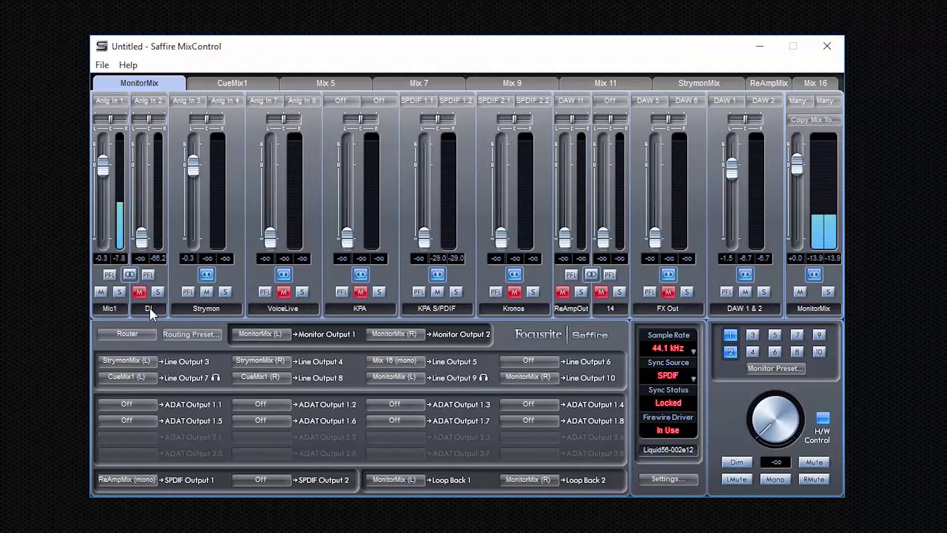
Step: Replace the DI channel's label with the name Mic2
double_click(149, 307)
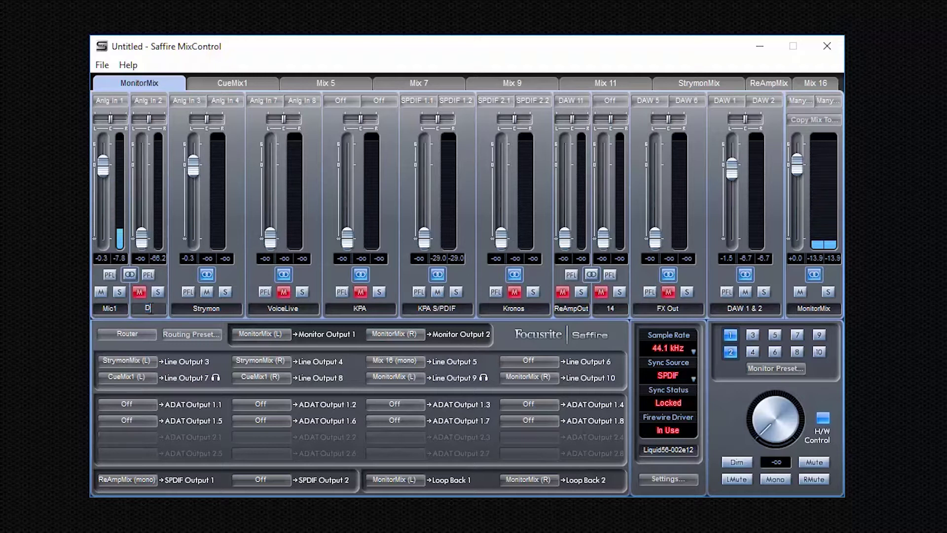
double_click(150, 307)
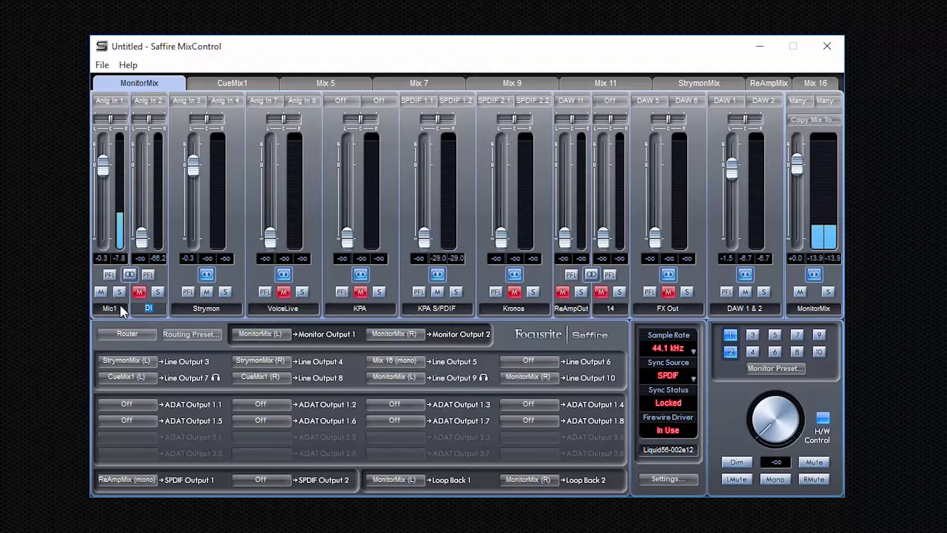
text(Mic2)
key(Return)
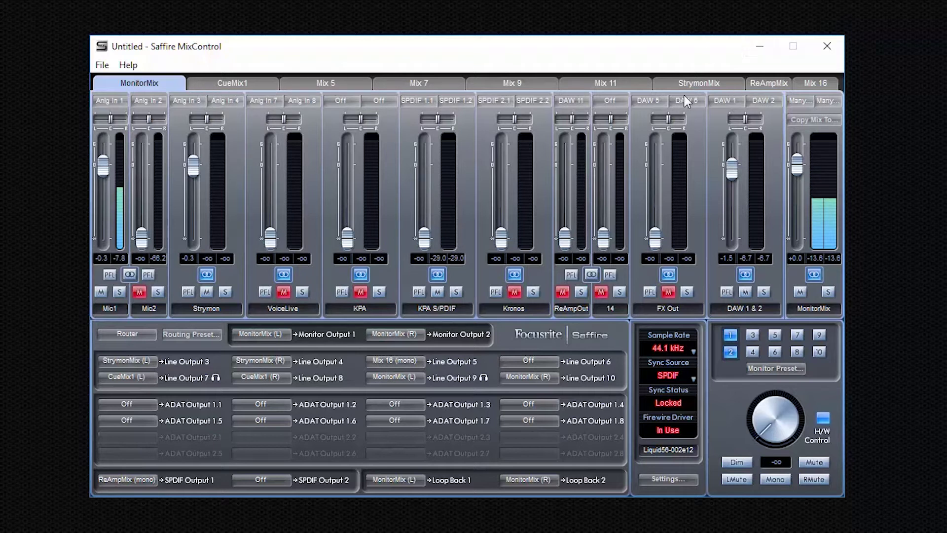
click(610, 85)
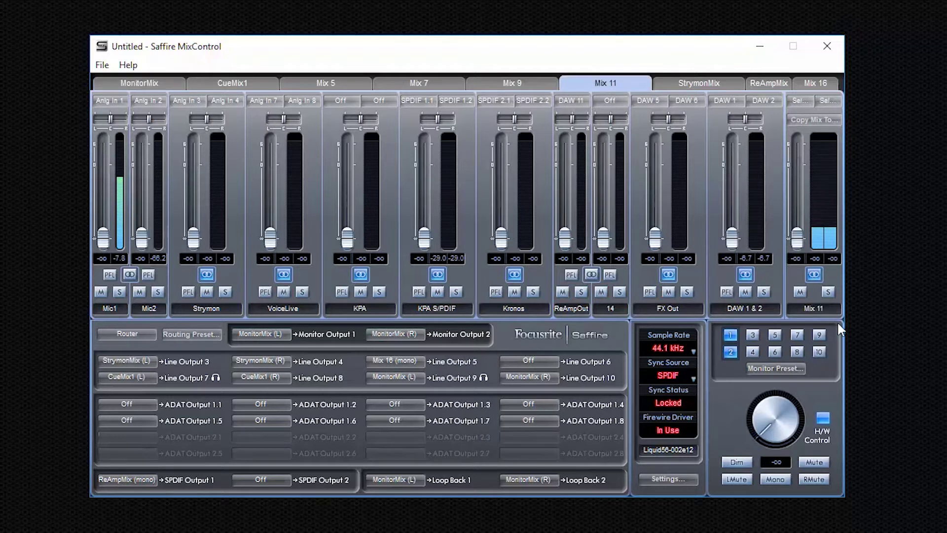
Step: Unlink Mix 11 and relink it so it remains one stereo mix
click(815, 273)
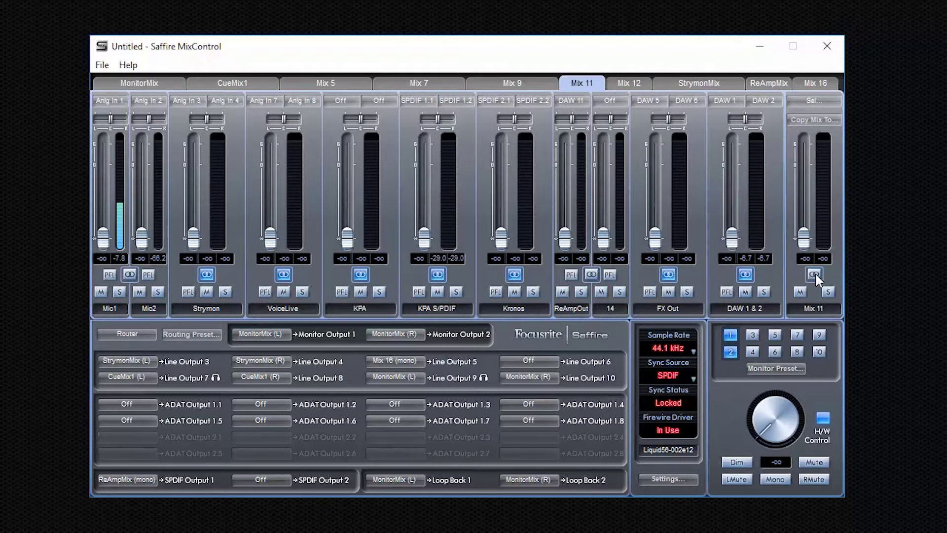
click(815, 274)
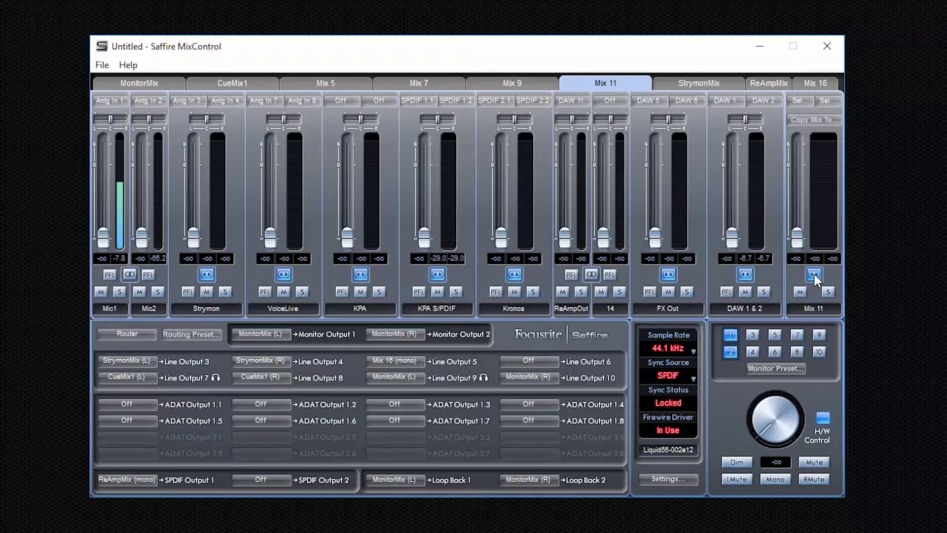
Step: In ReAmpMix, pull Kronos down to -oo and bring ReAmpOut up in its place
click(765, 81)
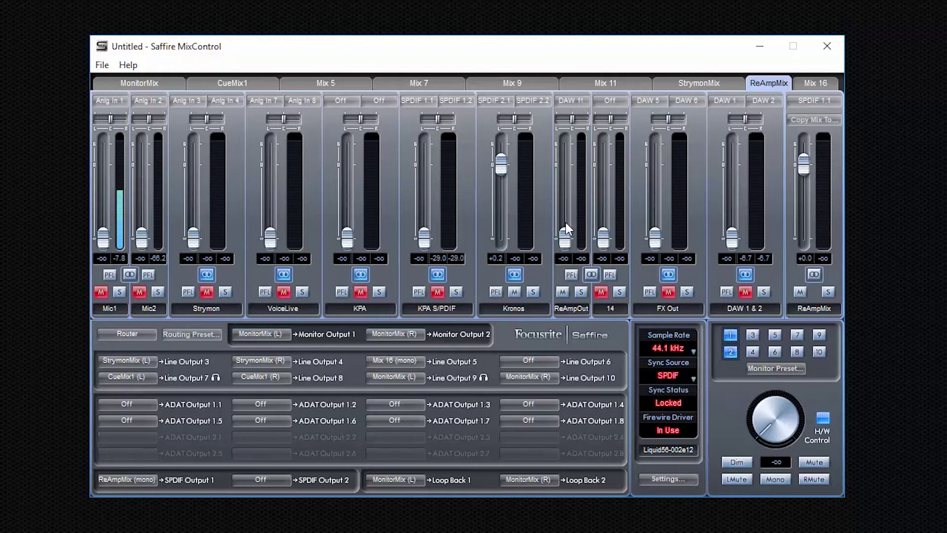
drag(502, 165, 510, 250)
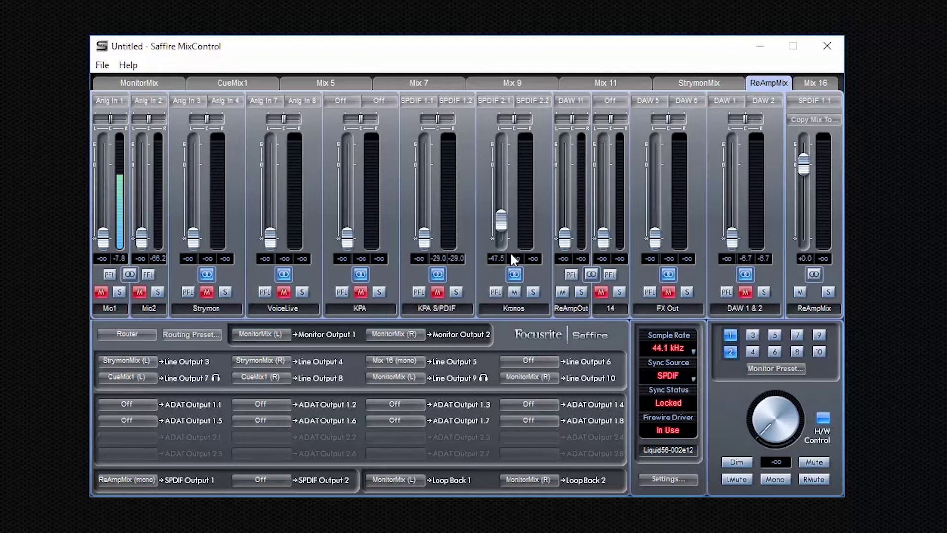
drag(566, 233, 562, 160)
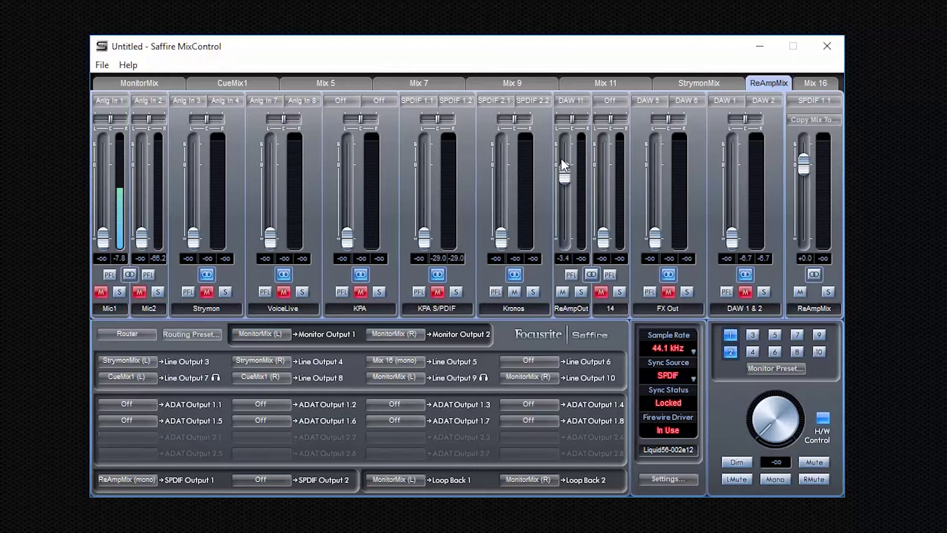